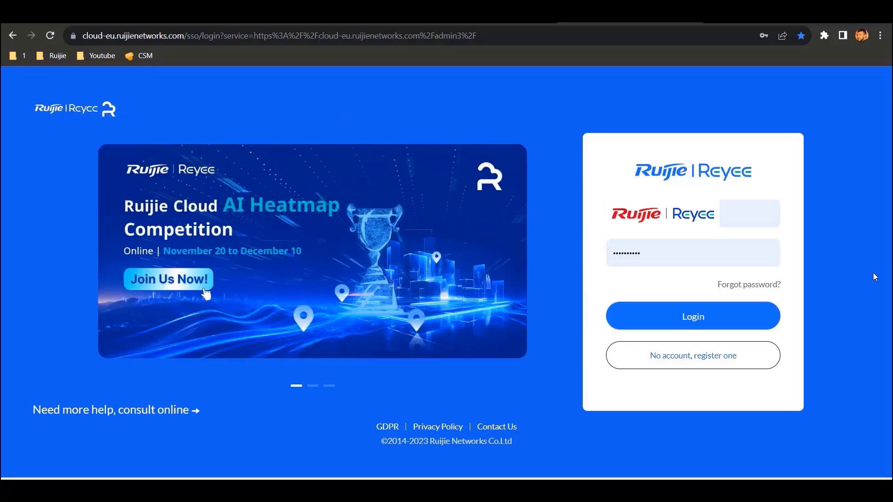
Step: Log in to Ruijie Cloud and start a new BOM from AI Heatmap
left_click(703, 326)
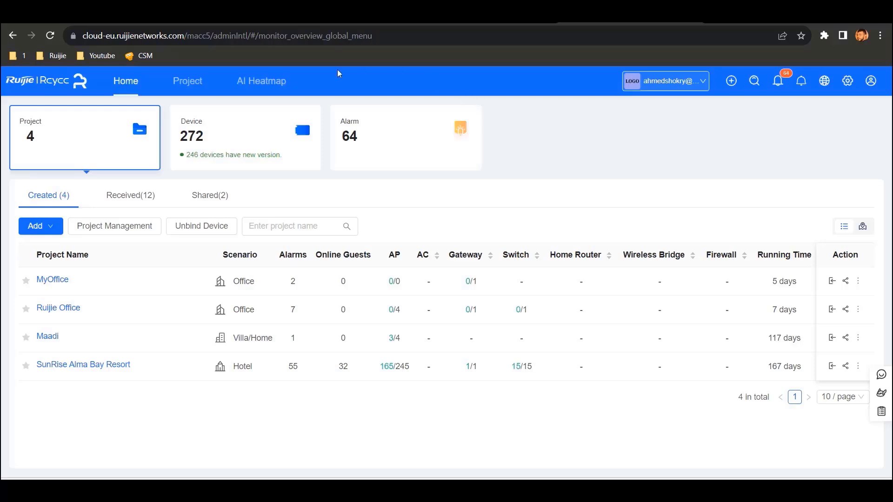
left_click(277, 81)
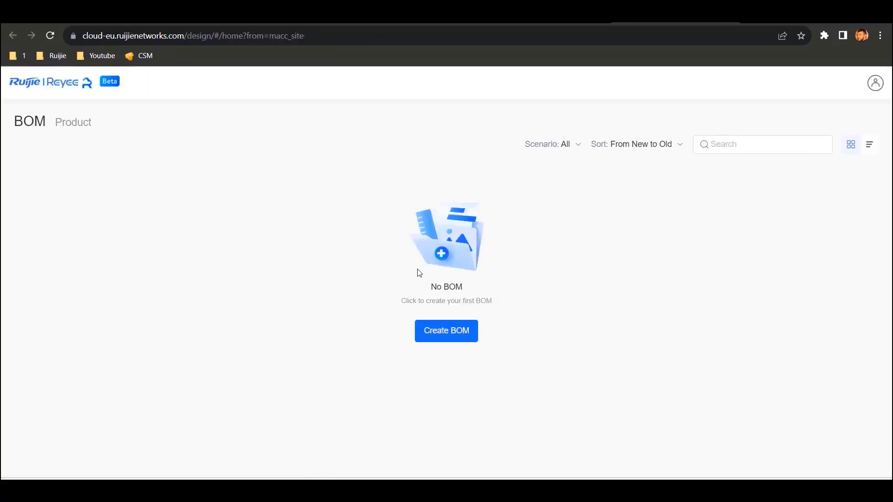
left_click(445, 327)
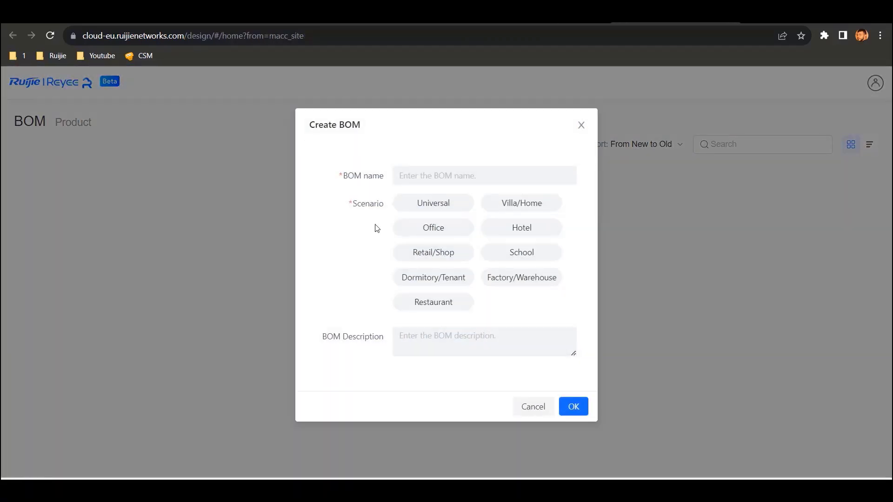
Step: Create the Universal BOM 'Ruijie Reyee' with description 'Ruijie Reyee AI Heatmap'
left_click(438, 182)
type("R")
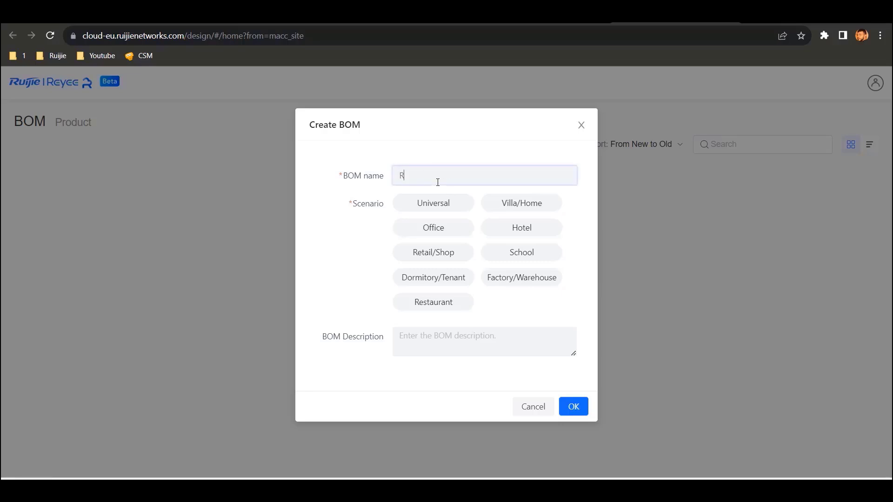
type("uijie Rey")
type("ee")
left_click(444, 207)
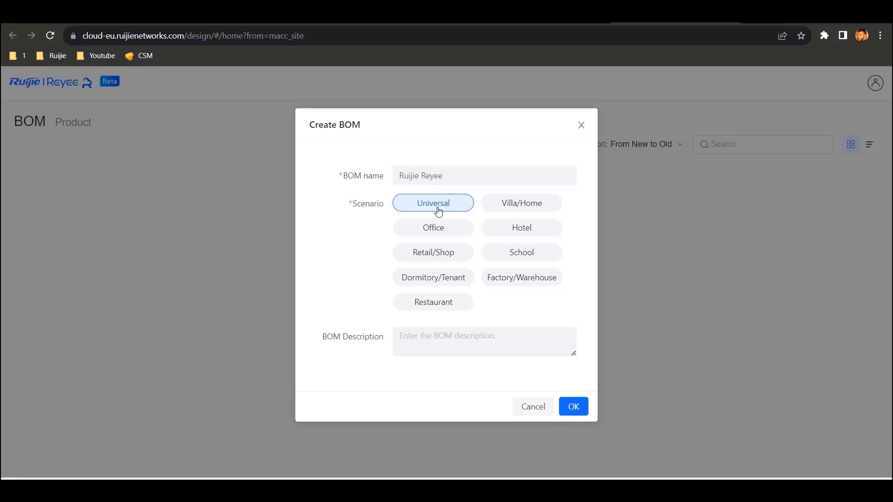
left_click(444, 334)
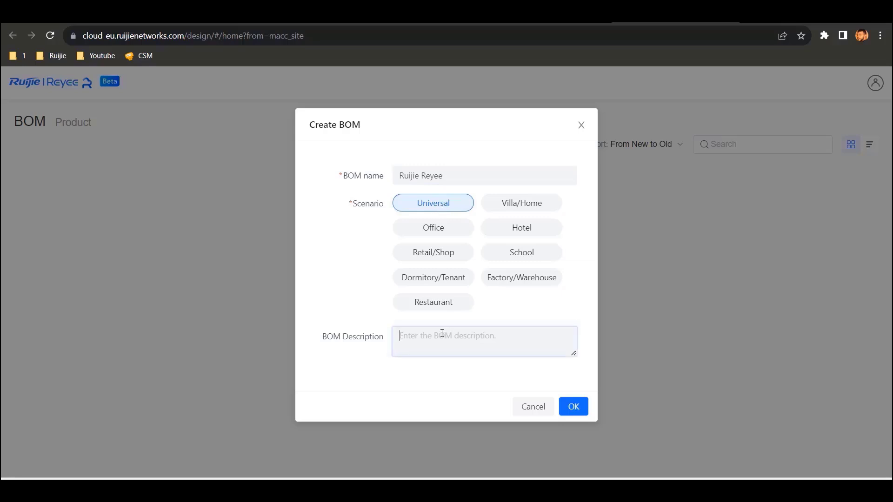
type("Ruijie Reyee AI Heatmap")
left_click(567, 410)
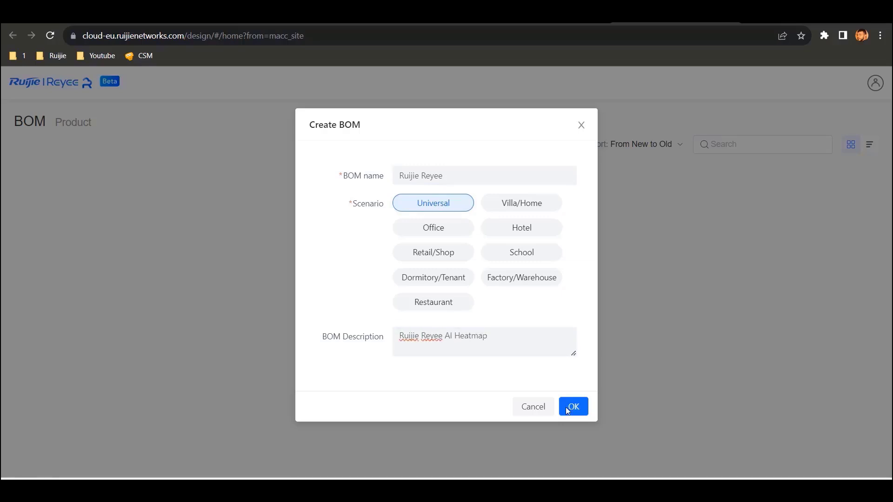
left_click(566, 408)
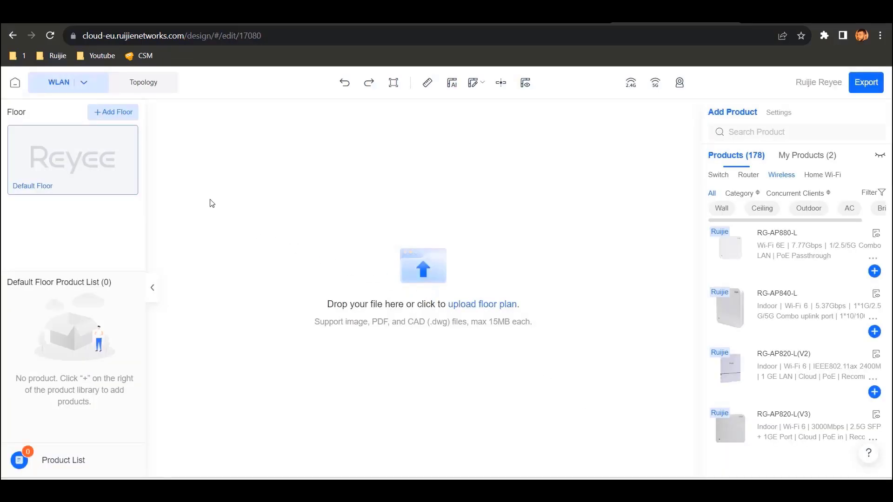
Step: Switch the plan to Wireless Bridge mode and move the map to Cairo, Egypt
left_click(95, 84)
left_click(84, 130)
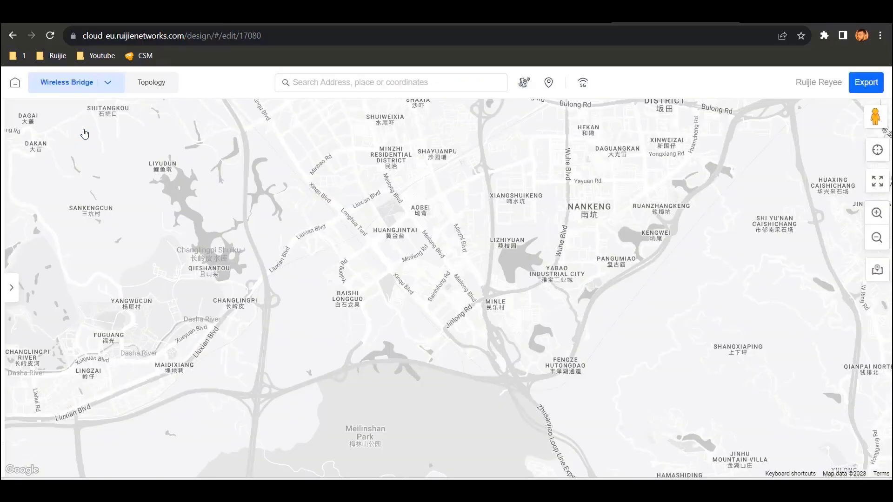
left_click(317, 88)
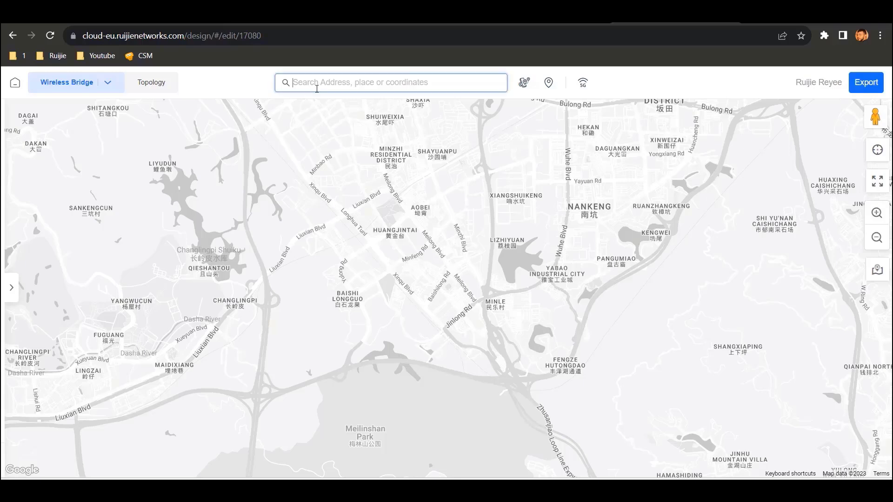
type("Egypt, cairo")
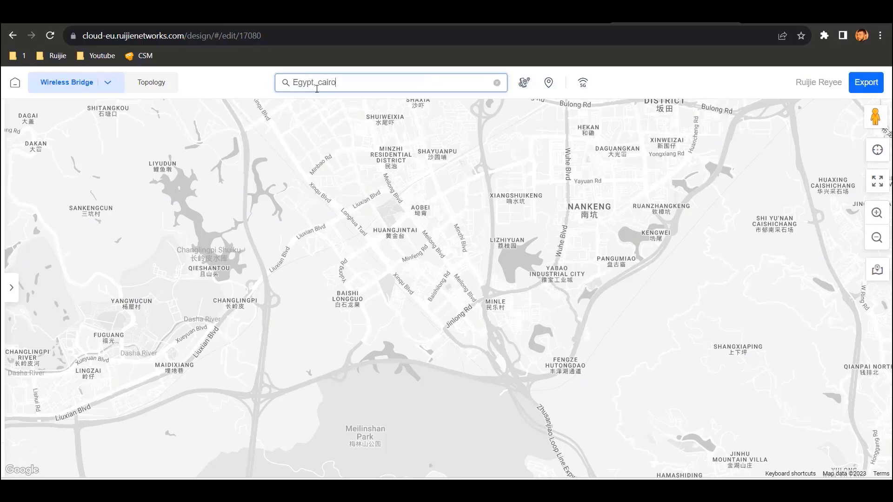
left_click(331, 155)
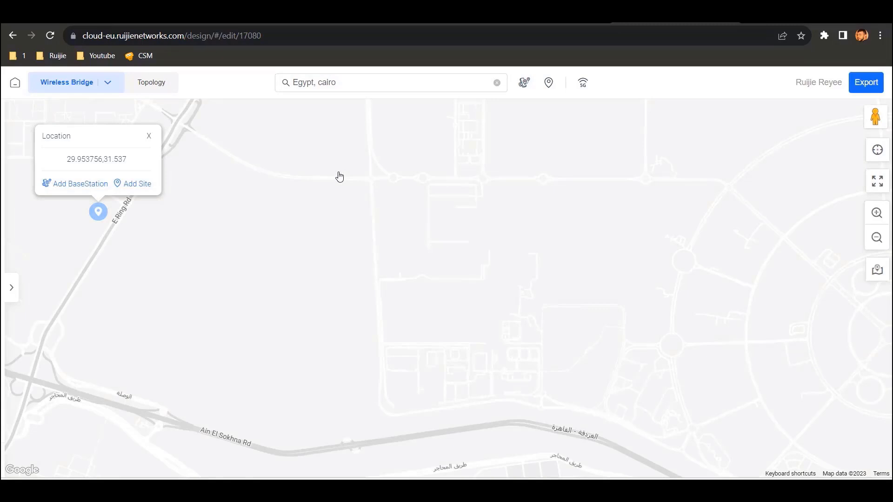
left_click_drag(107, 245, 279, 286)
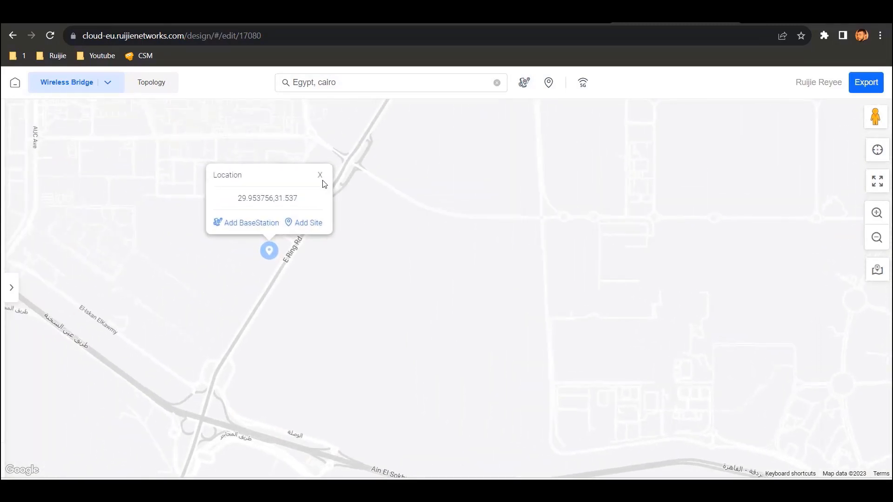
left_click(320, 176)
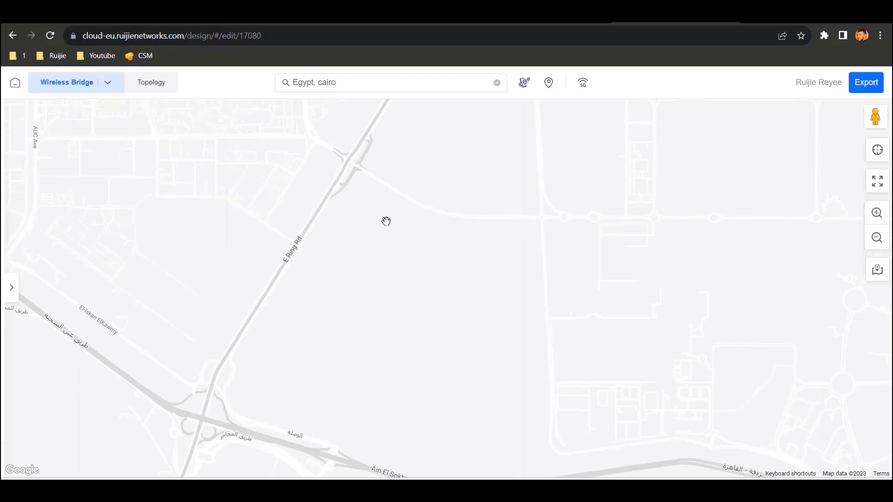
Step: Search coordinates 29.953756,31.537 and centre the map near E Ring Rd
triple_click(356, 86)
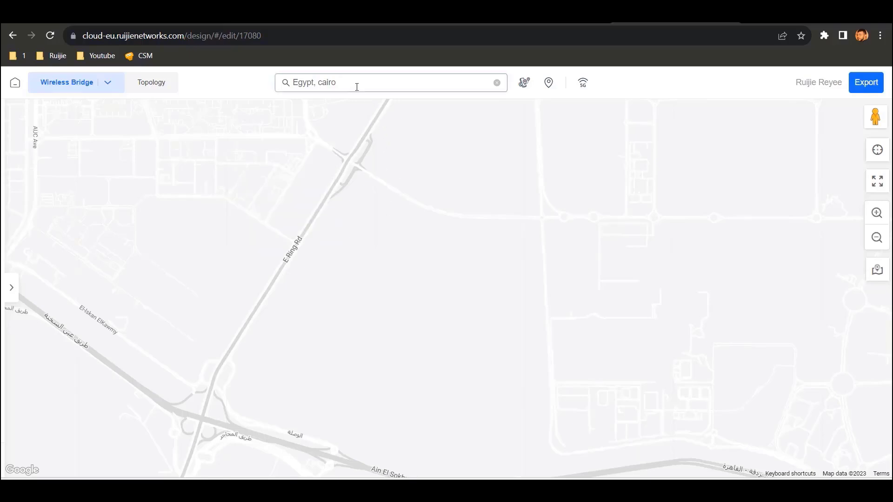
type("29.953756,31.537")
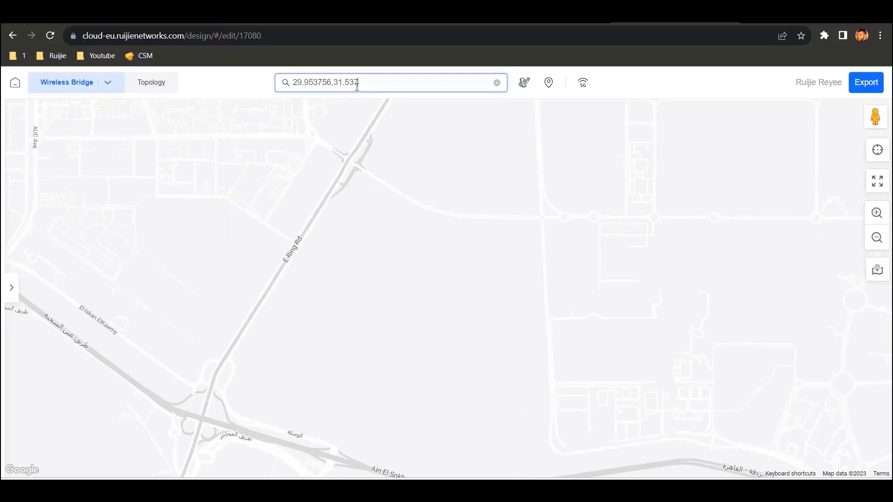
key("Return")
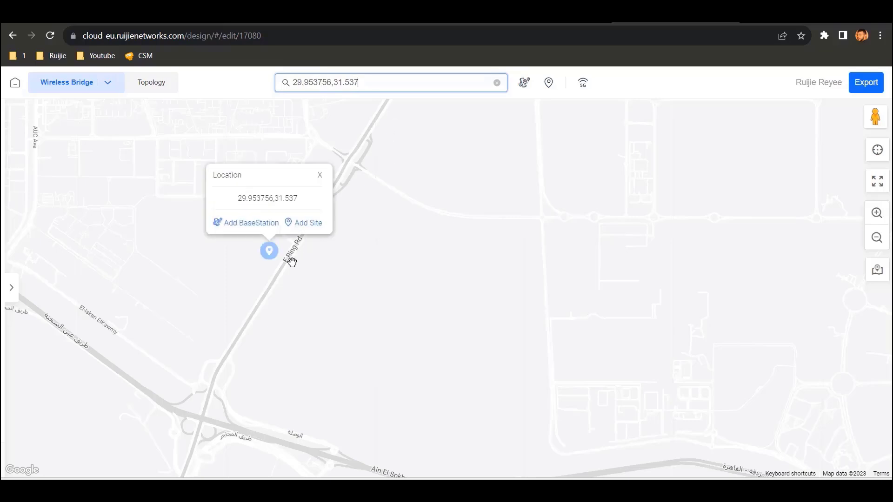
scroll(275, 261, "up", 2)
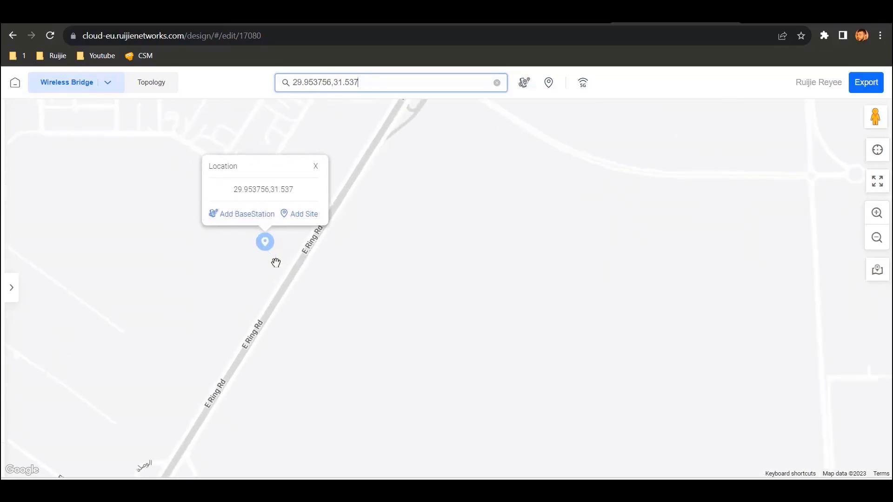
left_click(316, 166)
scroll(354, 251, "down", 2)
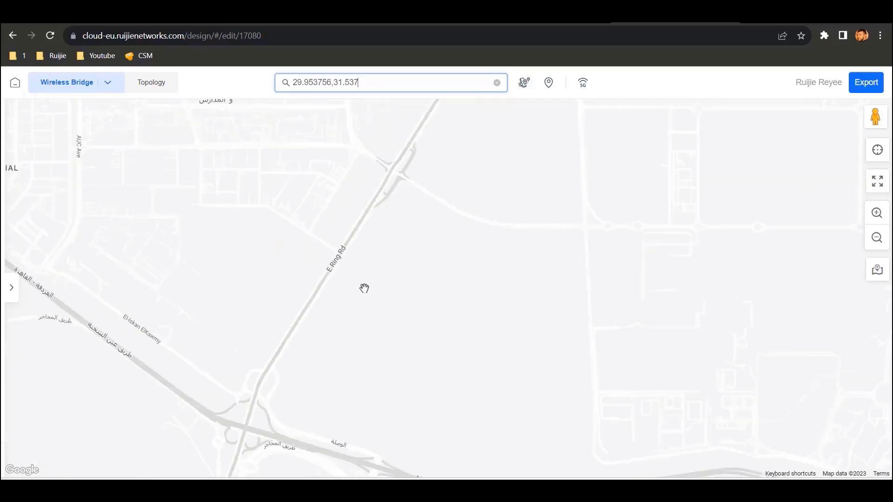
left_click_drag(364, 288, 385, 260)
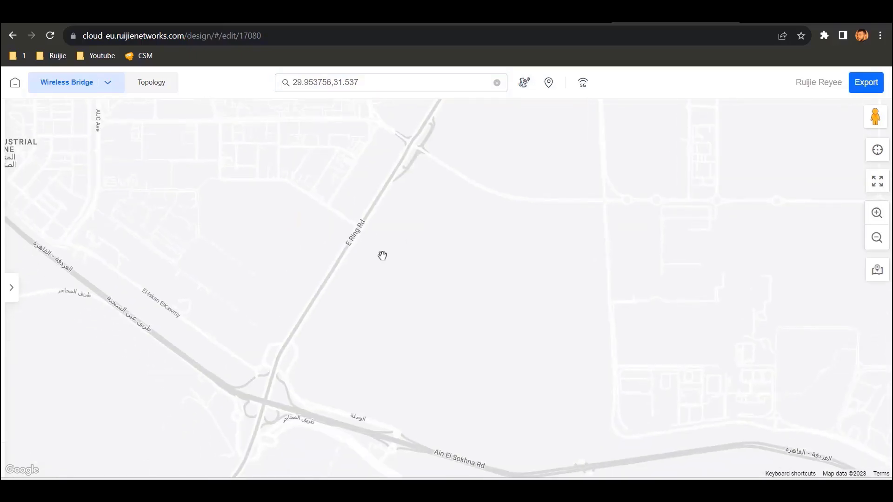
Step: Place the first wireless bridge point on E Ring Rd
left_click(523, 83)
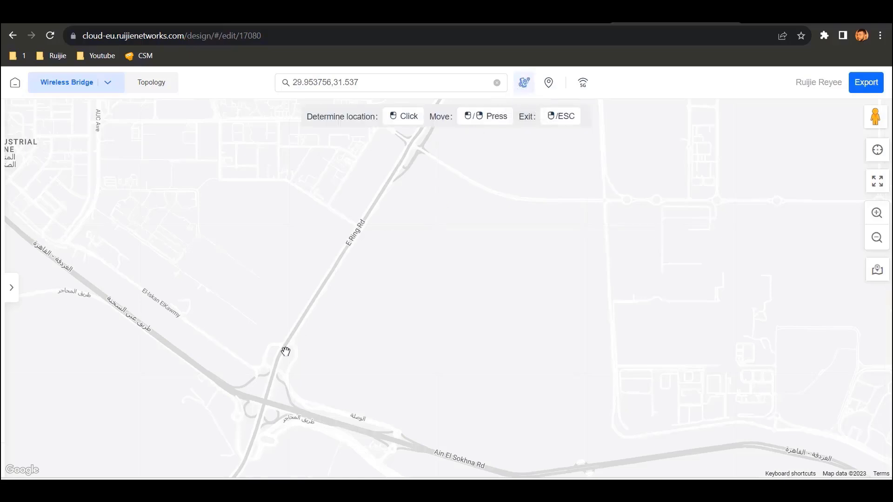
scroll(288, 353, "up", 1)
scroll(288, 355, "up", 1)
scroll(287, 335, "up", 1)
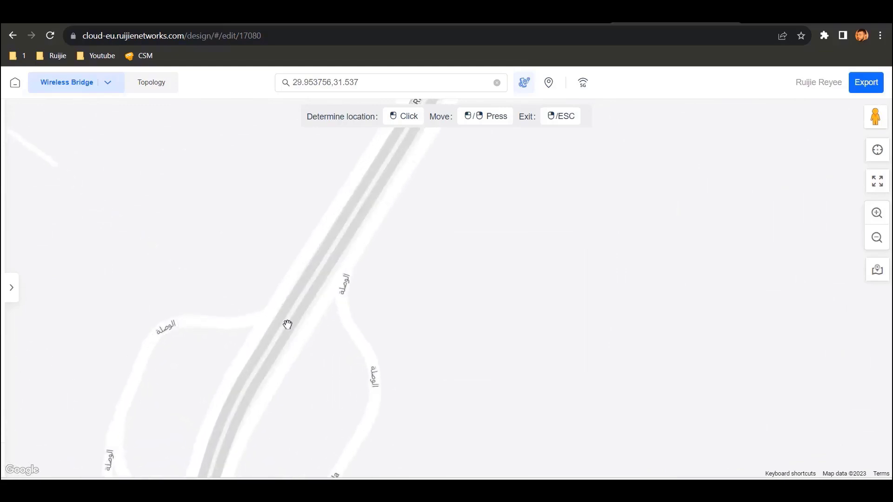
left_click(284, 321)
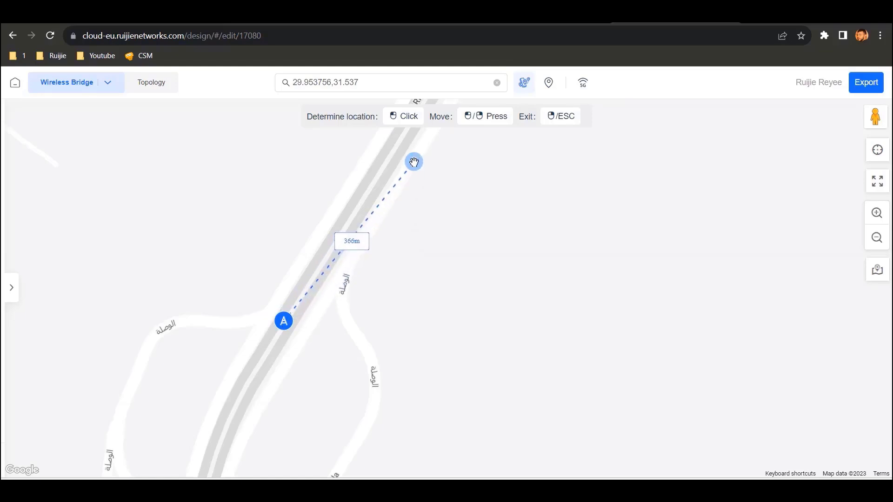
Step: Add further points northeast along E Ring Rd to complete the linked bridge
scroll(387, 210, "down", 2)
left_click_drag(387, 209, 253, 377)
left_click_drag(348, 206, 261, 372)
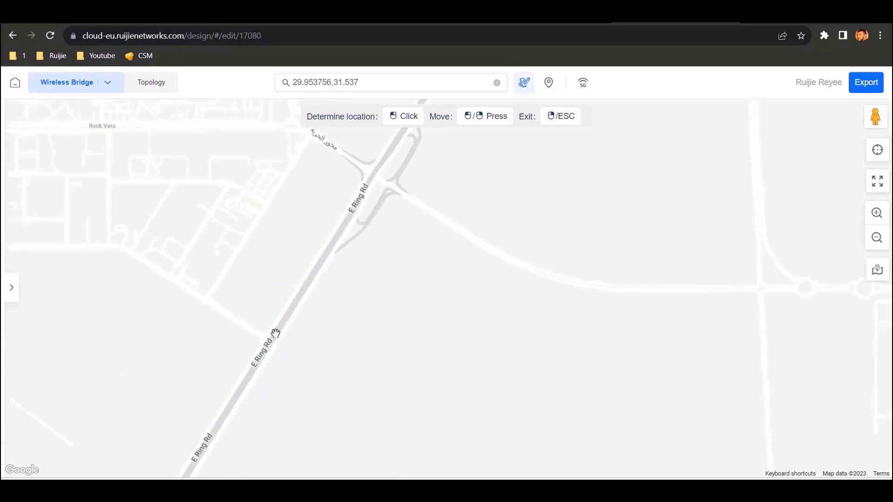
left_click(327, 261)
left_click_drag(328, 260, 226, 439)
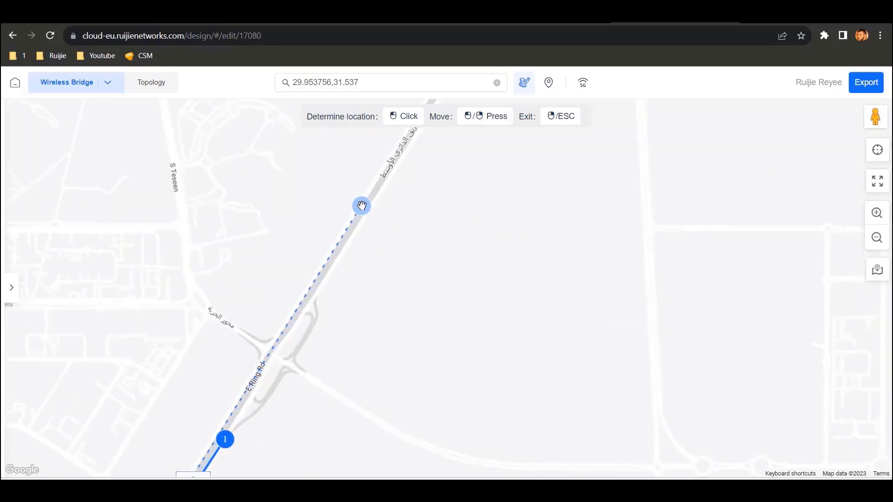
scroll(345, 240, "down", 1)
left_click(353, 231)
scroll(311, 281, "up", 2)
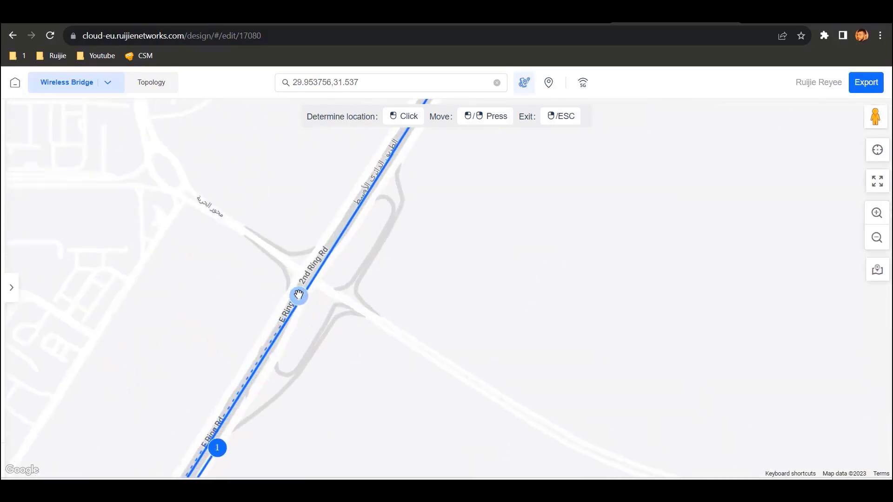
scroll(297, 289, "down", 2)
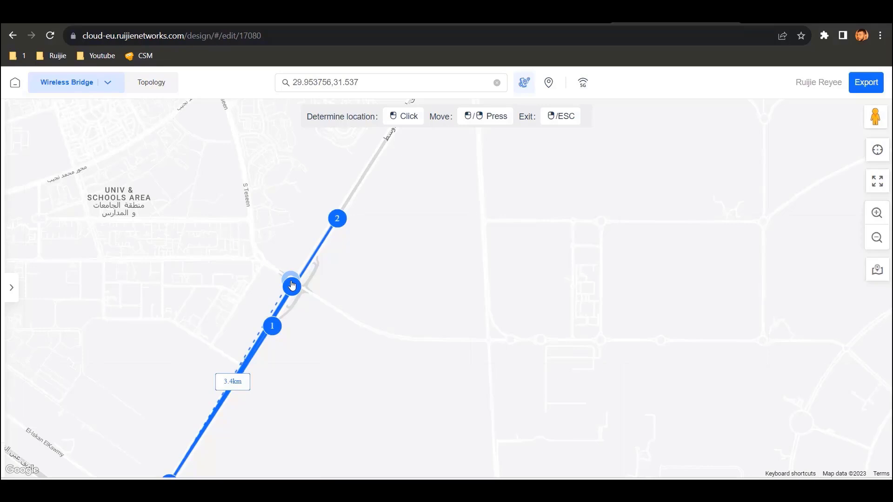
left_click(292, 285)
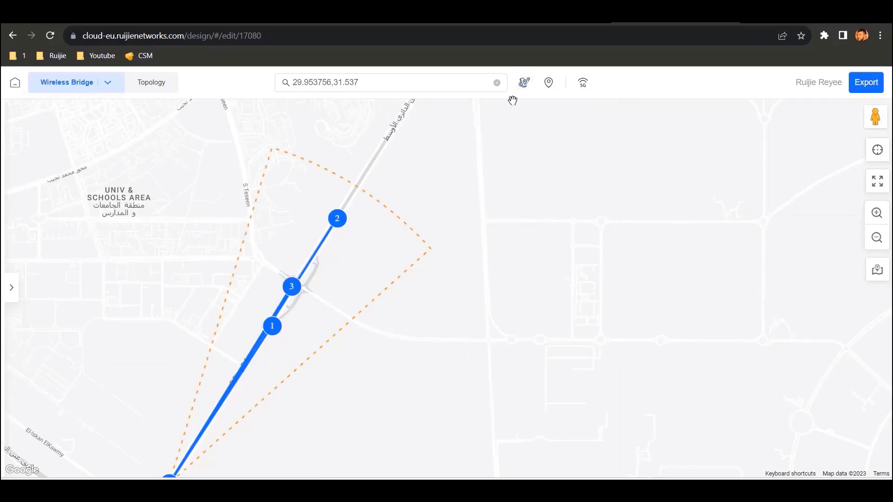
left_click(548, 82)
Step: Place a new site on the ring road and change it to base station A
left_click_drag(478, 151, 352, 344)
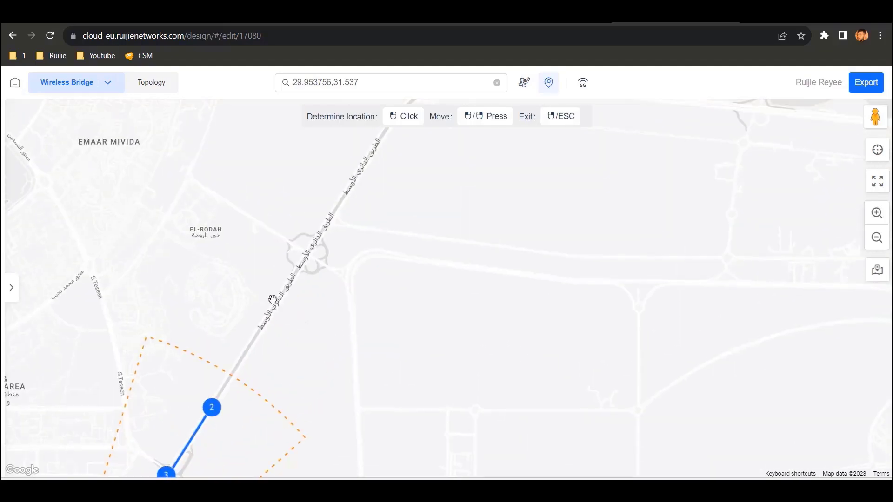
left_click(289, 283)
left_click(289, 284)
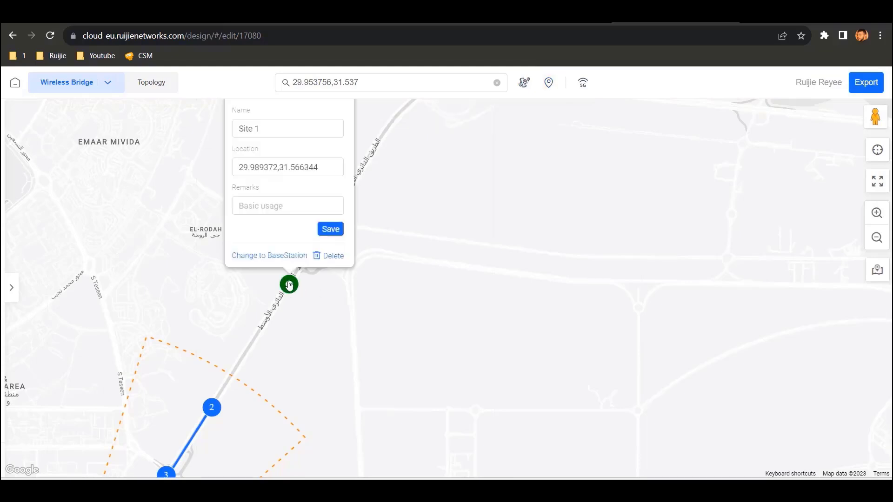
left_click(269, 256)
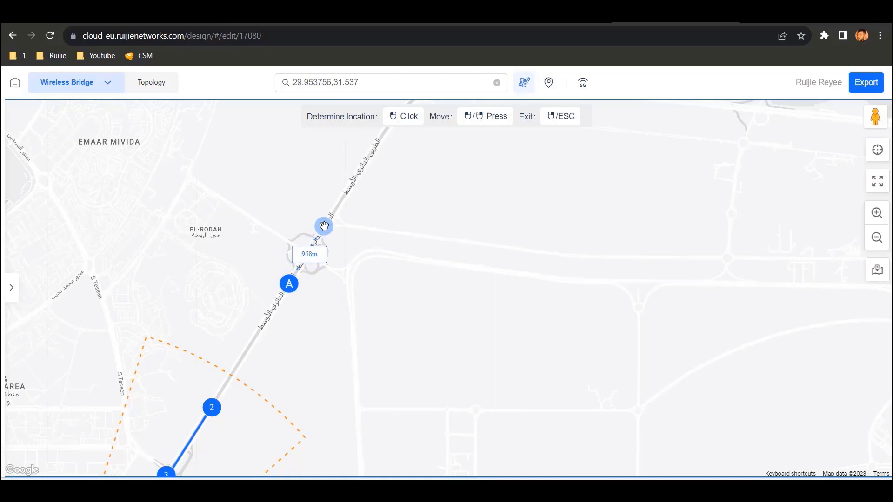
Step: Place three CPEs along the ring road north of A and finish placement
left_click_drag(324, 226, 239, 356)
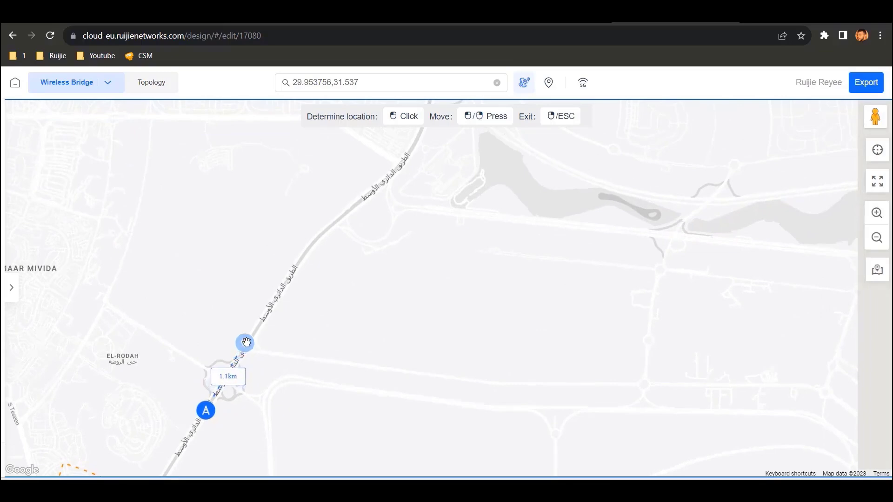
scroll(246, 337, "up", 1)
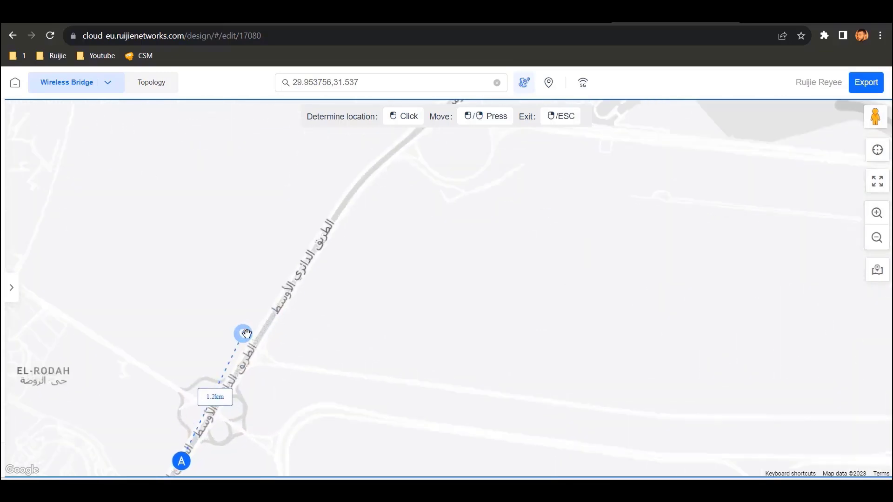
mouse_move(247, 334)
left_mouse_down()
mouse_move(239, 372)
mouse_move(321, 235)
left_mouse_up()
scroll(321, 235, "up", 1)
left_click(302, 252)
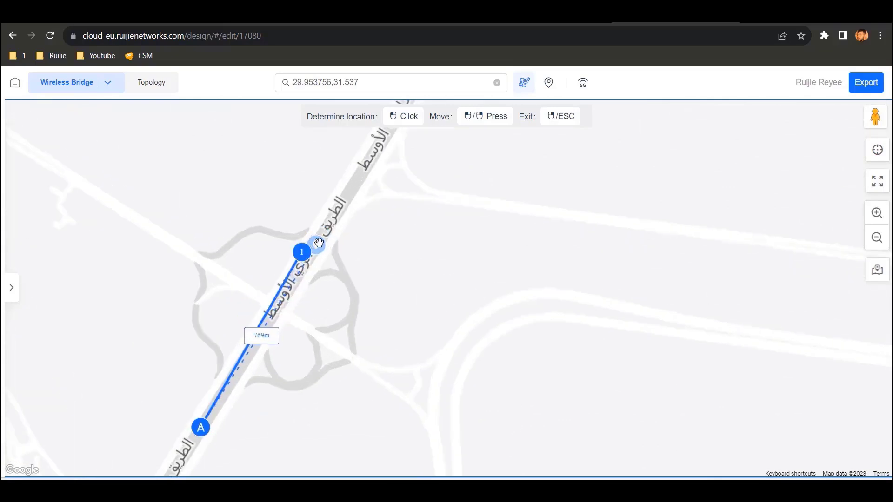
left_click(333, 225)
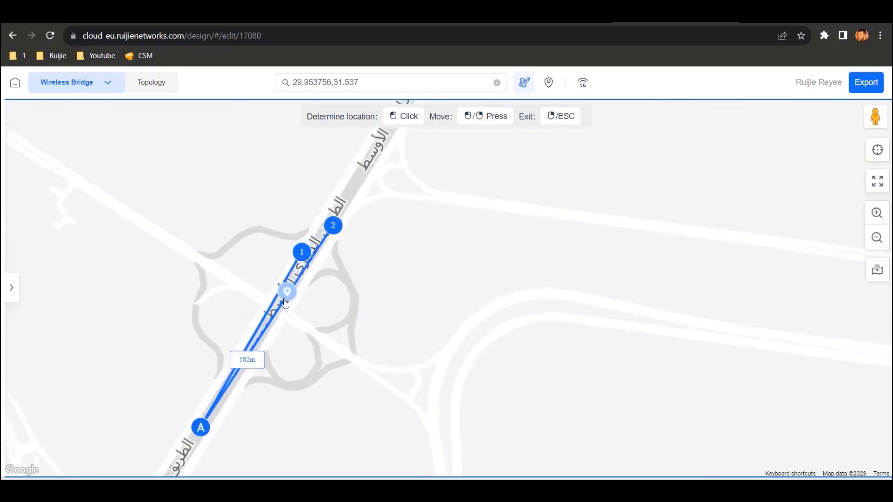
left_click(270, 326)
right_click(350, 257)
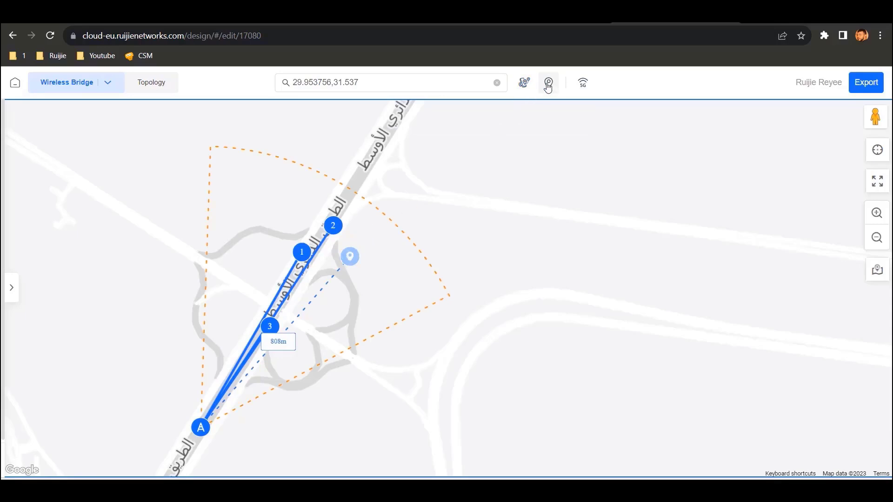
Step: Run the 5G heatmap simulation and pan across both bridge sectors to review the shading
left_click(584, 89)
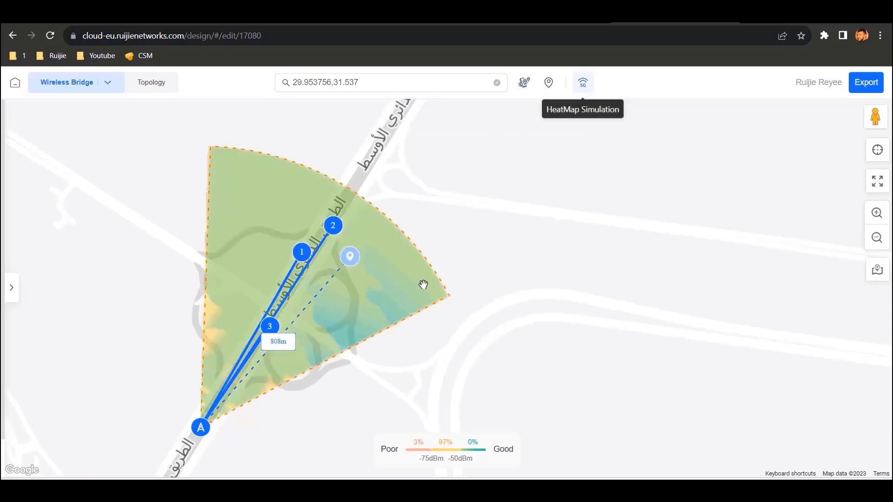
scroll(424, 284, "down", 2)
scroll(426, 291, "down", 2)
left_click_drag(380, 355, 418, 181)
scroll(380, 297, "up", 1)
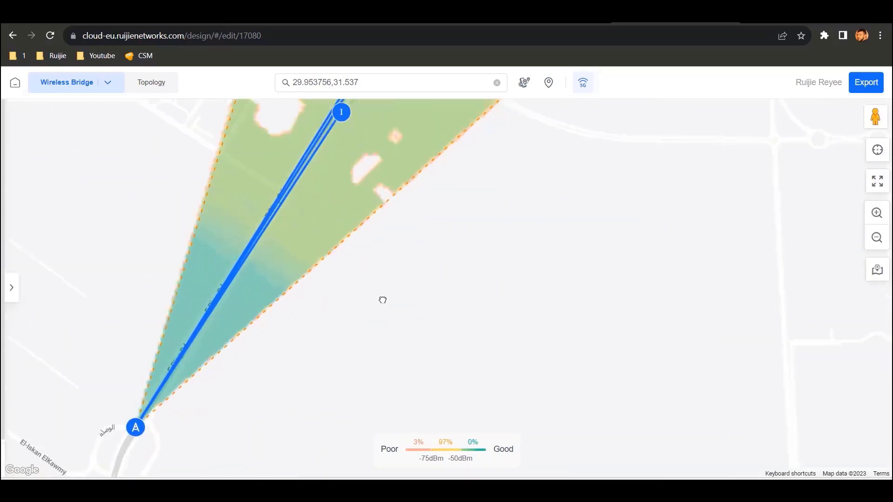
scroll(391, 271, "up", 1)
scroll(319, 279, "down", 3)
scroll(325, 369, "up", 1)
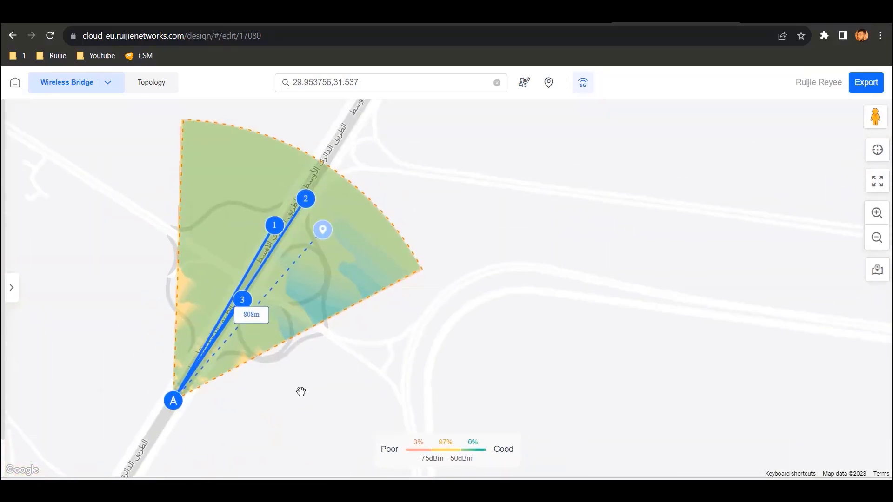
scroll(293, 372, "down", 2)
left_click_drag(288, 365, 356, 239)
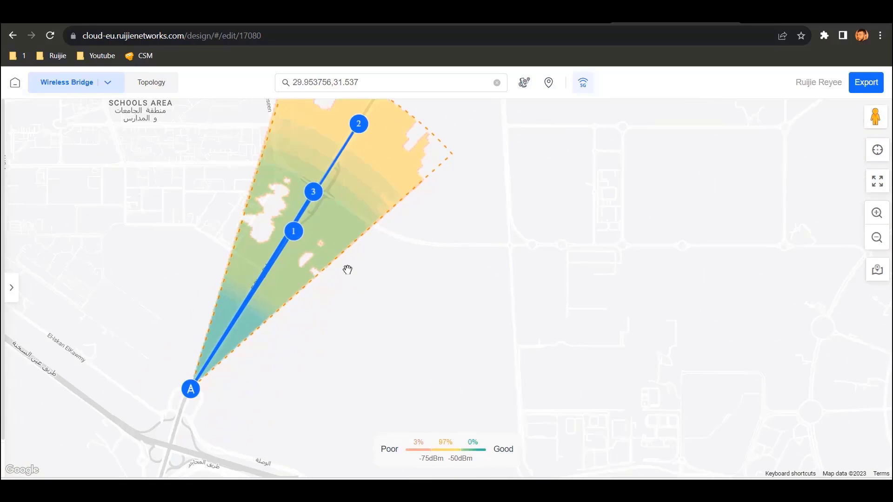
left_click_drag(412, 223, 305, 454)
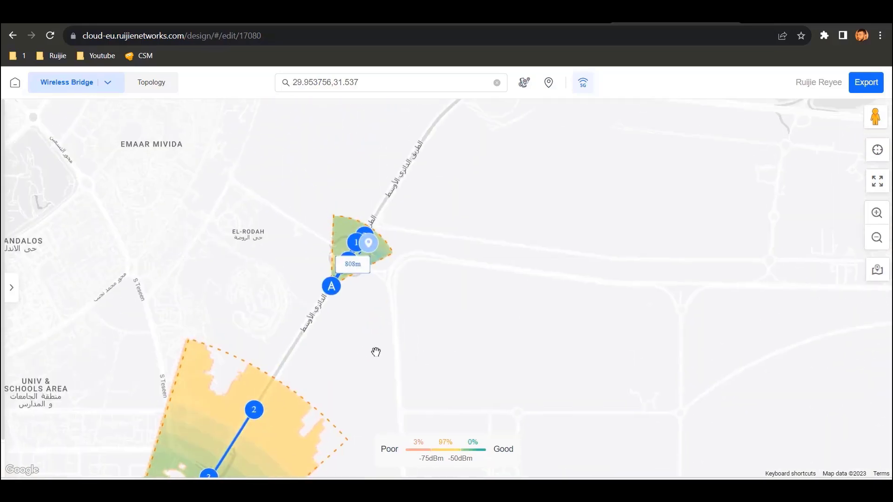
scroll(347, 352, "up", 2)
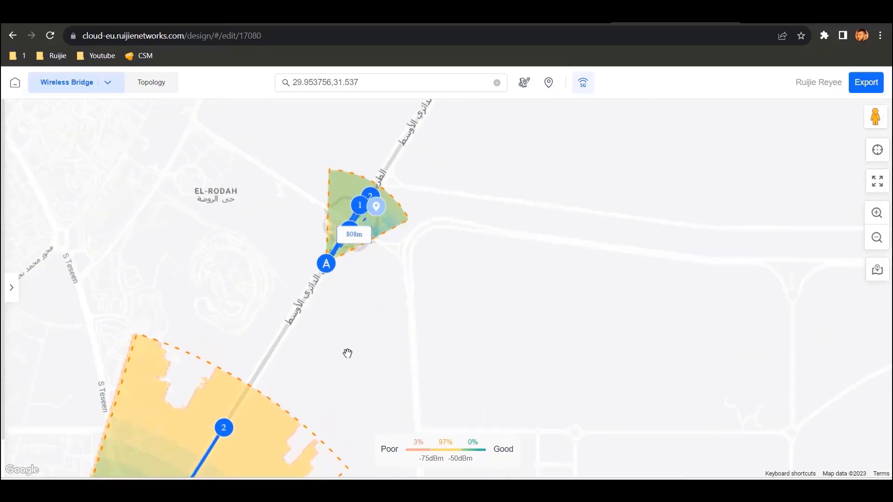
left_click(335, 370)
left_click_drag(224, 247, 270, 252)
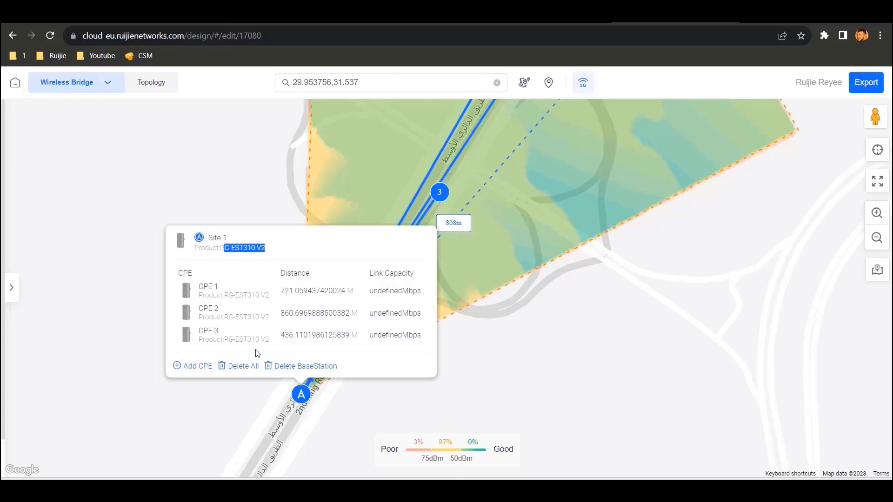
scroll(245, 409, "down", 2)
Step: Open base station A's CPE summary, noting its model, CPE 1 at 2.7 km and CPE capacities
scroll(293, 315, "up", 3)
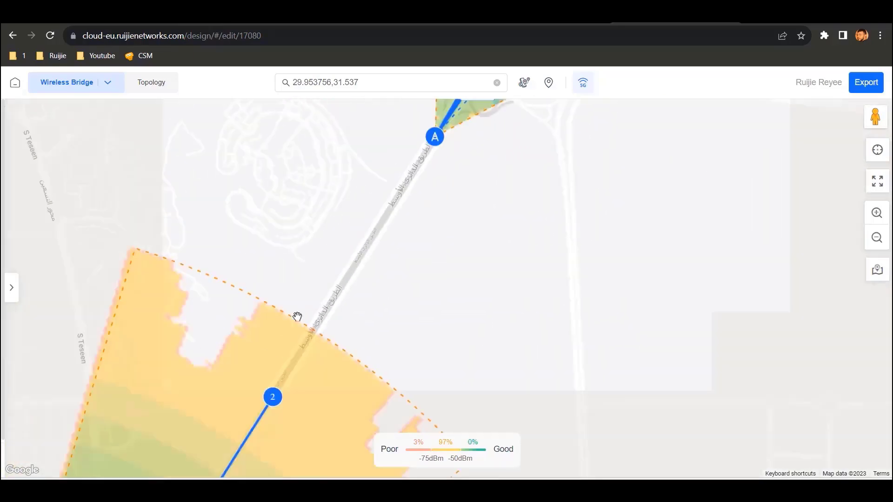
scroll(260, 353, "up", 2)
left_click(247, 413)
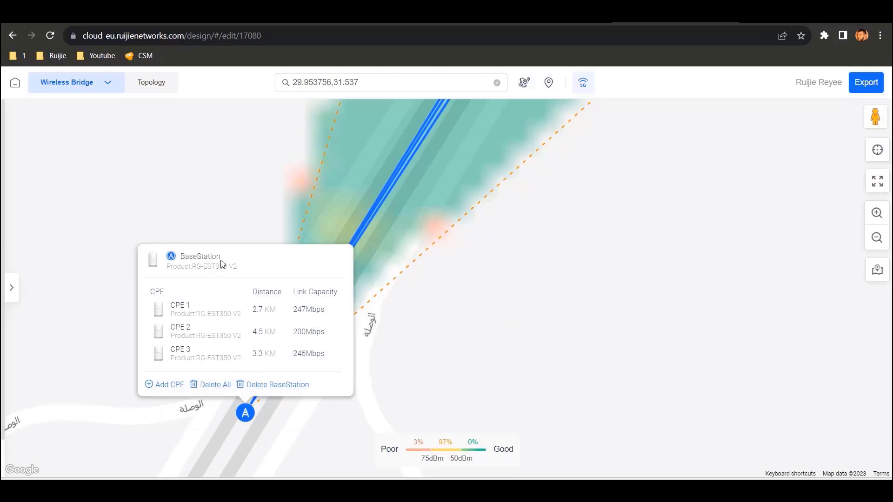
left_click_drag(201, 266, 248, 268)
left_click_drag(252, 309, 328, 312)
left_click_drag(296, 332, 325, 333)
left_click_drag(284, 357, 326, 357)
Step: Review base station A's height, azimuth, expected signal, link capacity and 2.7 km distance
left_click(249, 417)
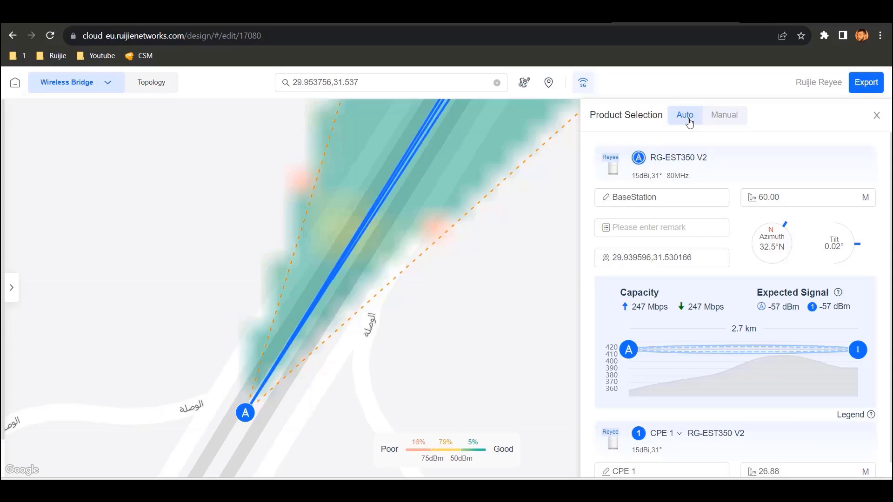
triple_click(707, 182)
double_click(769, 197)
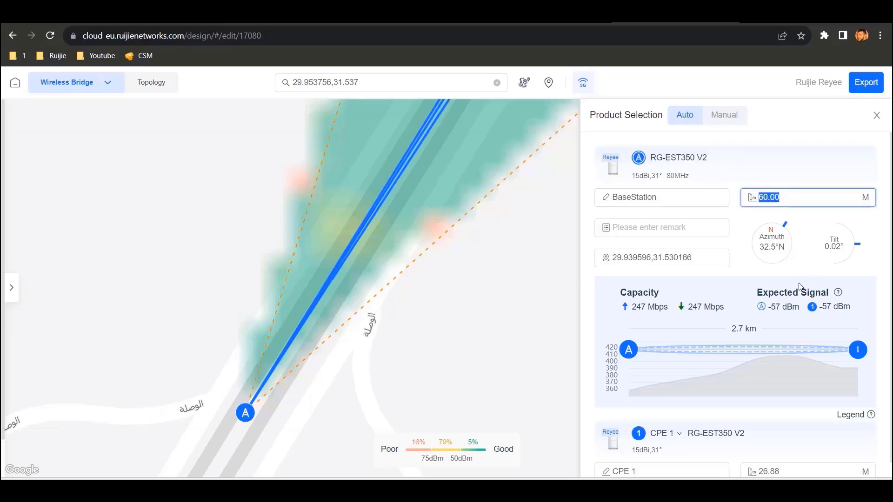
left_click_drag(762, 246, 791, 249)
left_click(806, 237)
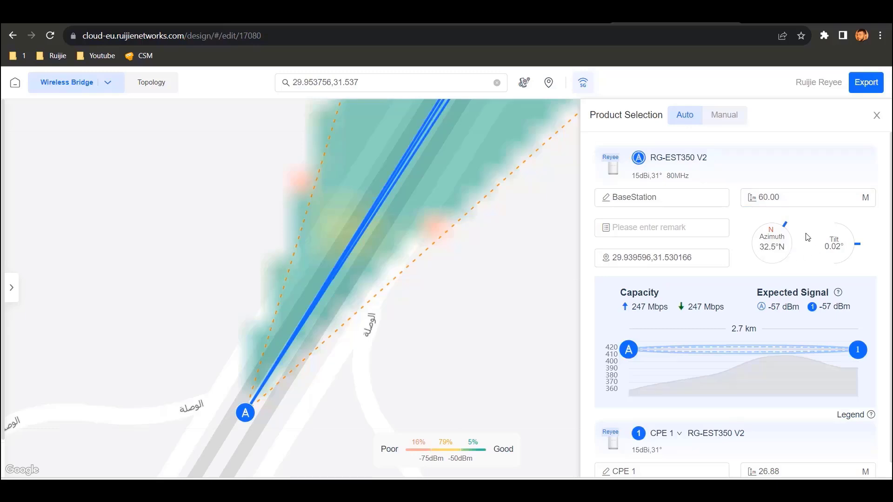
scroll(807, 237, "down", 1)
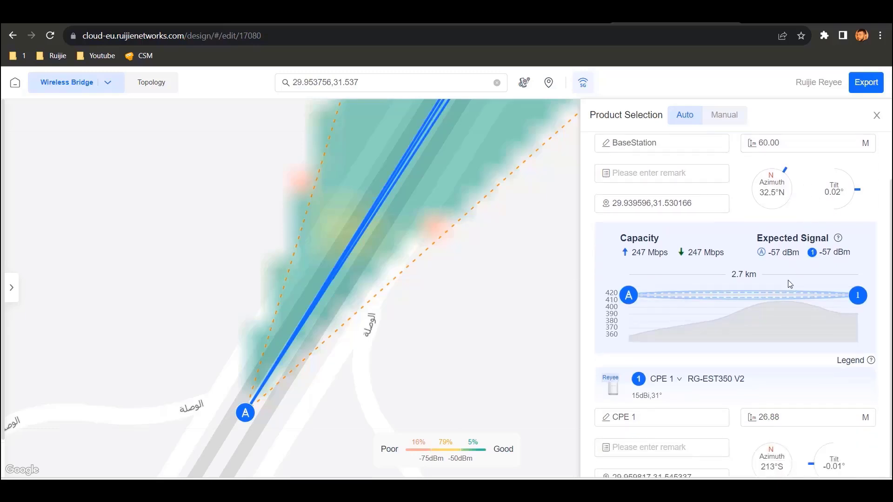
left_click_drag(756, 238, 835, 238)
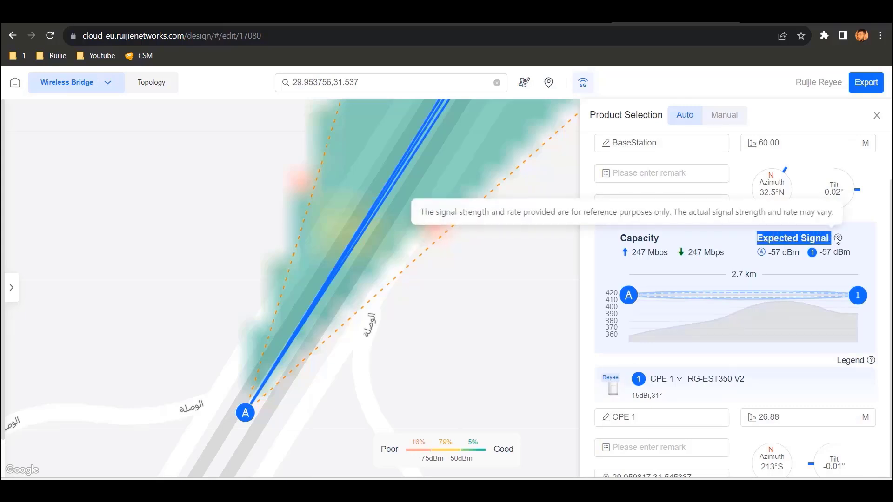
left_click_drag(618, 238, 675, 241)
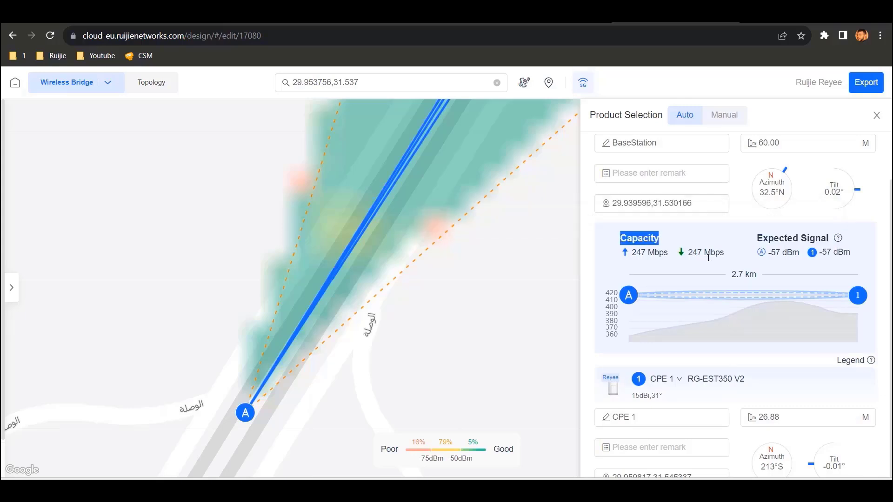
left_click_drag(729, 275, 767, 275)
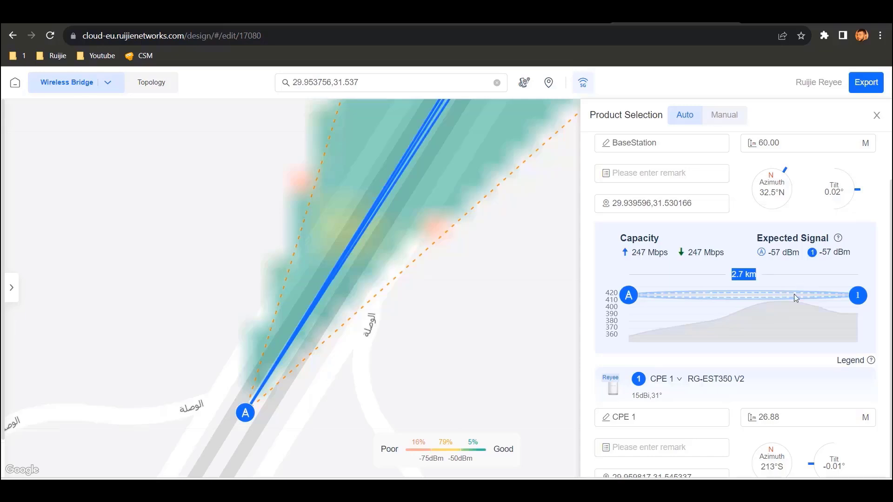
Step: Show the link details for CPE 2 at 4.5 km
left_click(681, 379)
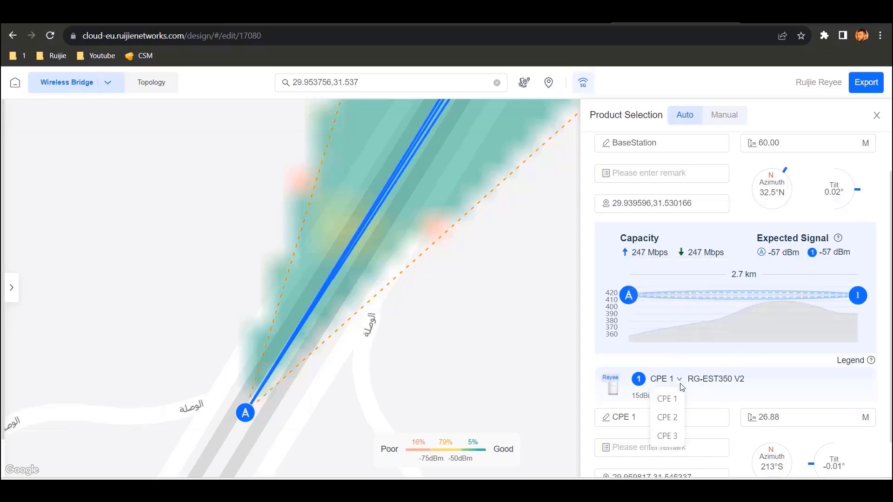
left_click(671, 417)
left_click_drag(731, 274, 761, 278)
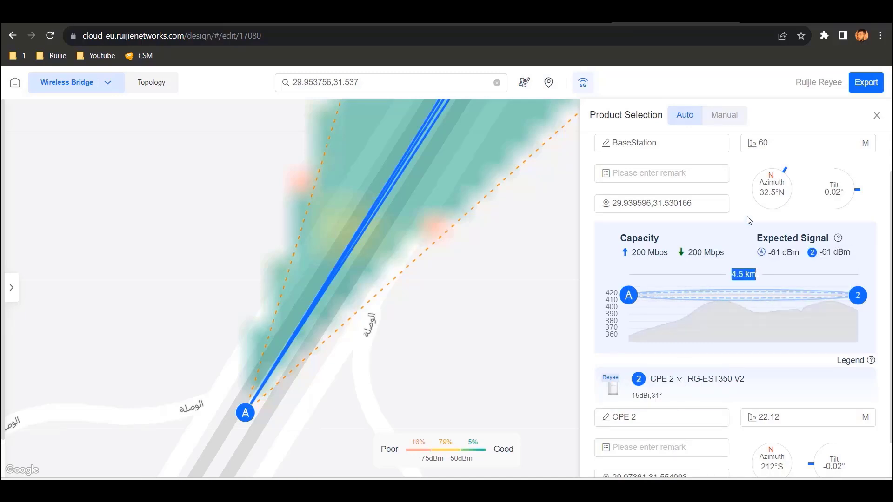
Step: Rename base station A to 'Ruijie Reyee' in manual product settings
left_click(731, 116)
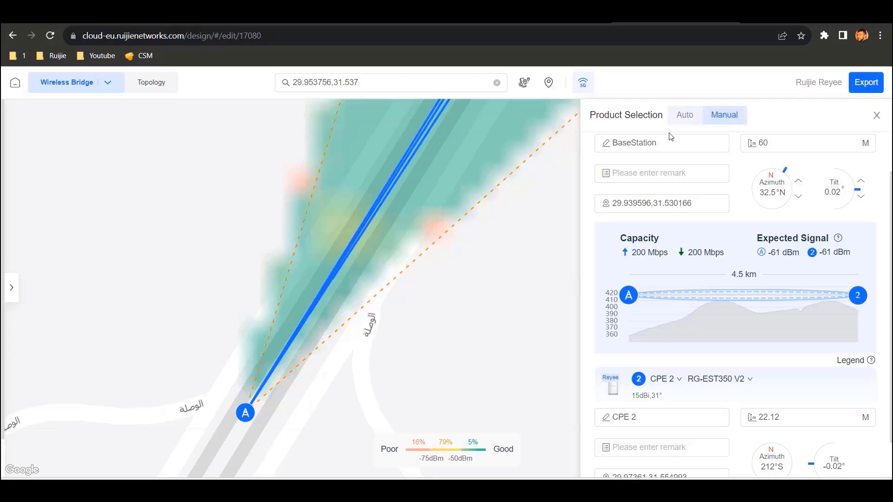
double_click(649, 143)
type("Ruijie Reyee")
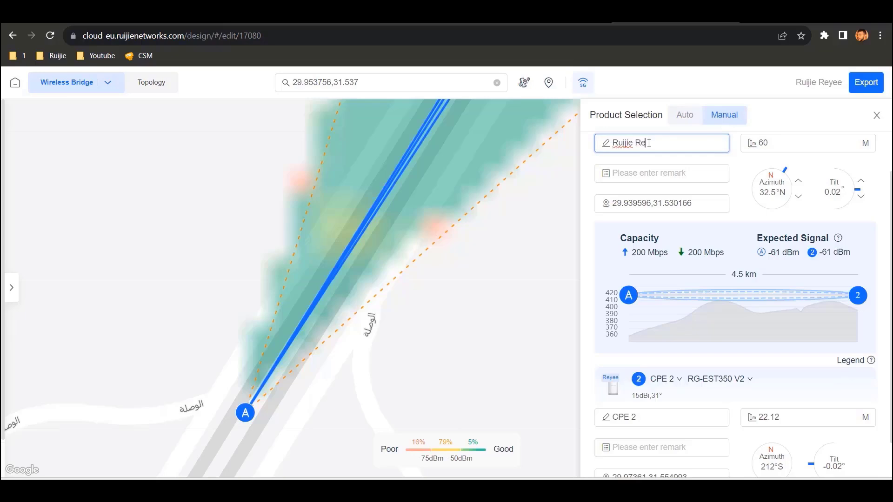
Step: Try base station heights of 50 m and then 30 m, checking the CPE markers
double_click(788, 146)
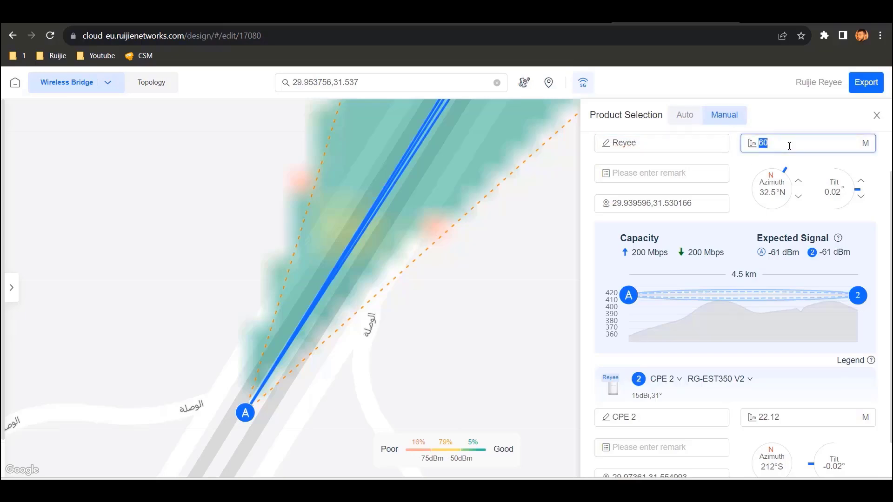
type("50")
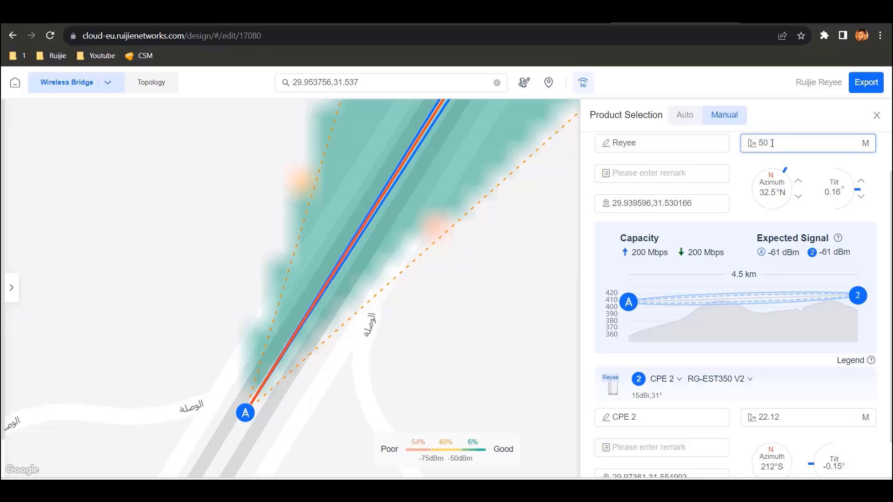
double_click(771, 143)
type("30")
scroll(481, 205, "down", 2)
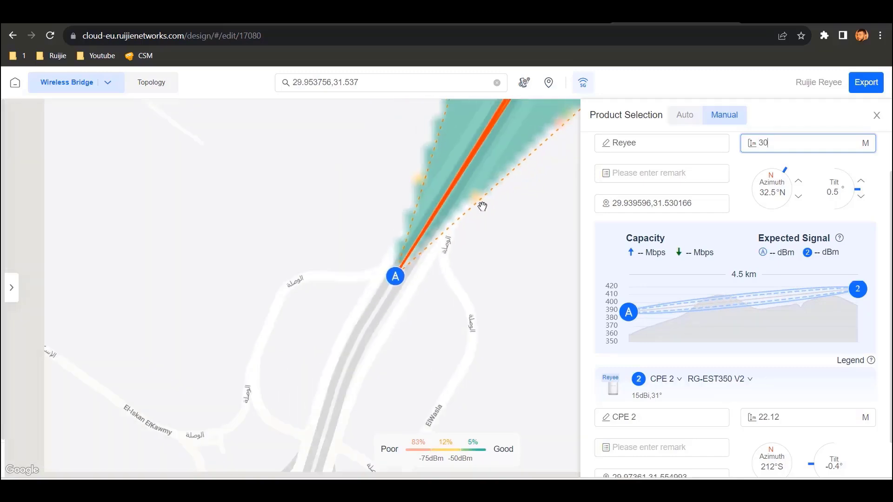
scroll(484, 225, "down", 1)
left_click_drag(484, 225, 325, 390)
scroll(382, 313, "down", 1)
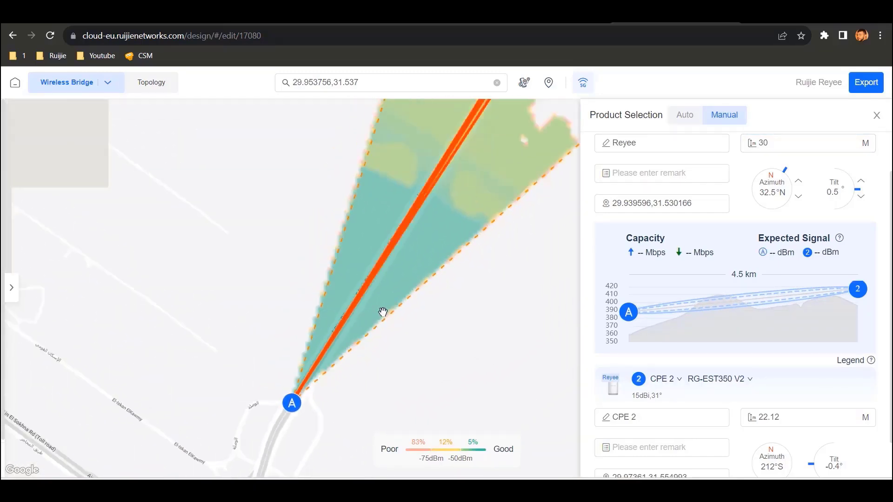
scroll(406, 296, "down", 1)
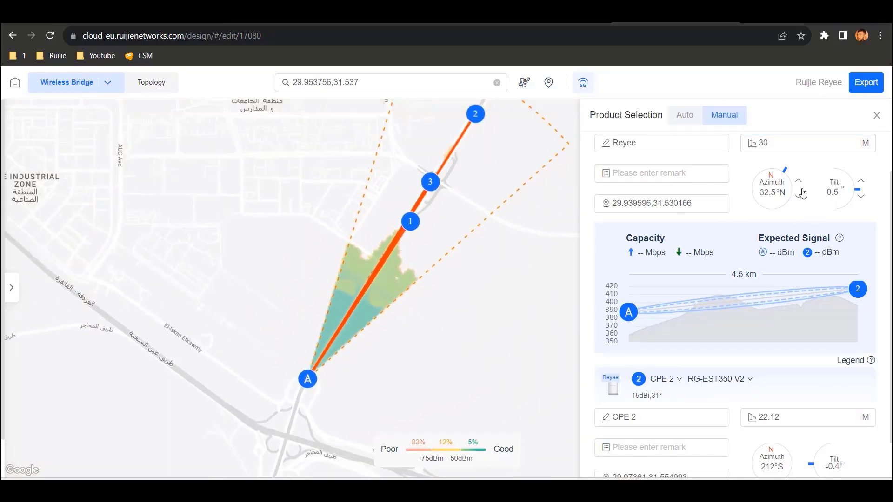
Step: Try a 20 m height, then set the height back to 60 m
double_click(782, 143)
type("20")
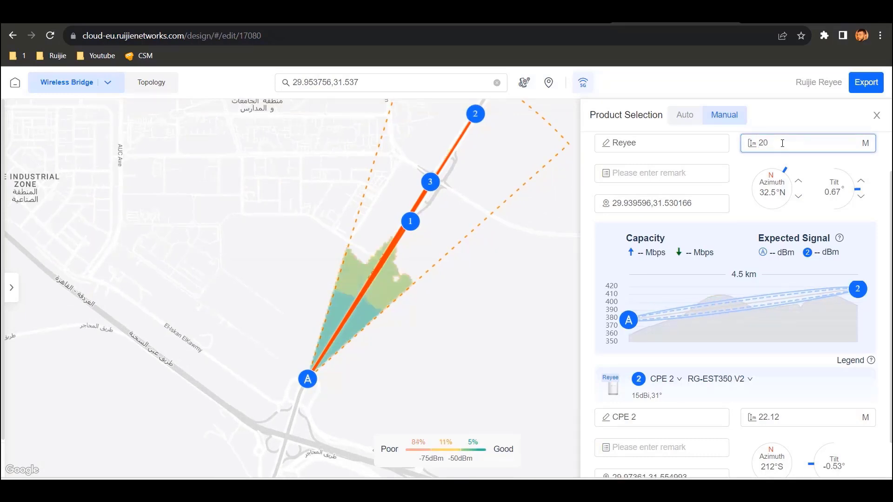
double_click(782, 143)
type("60")
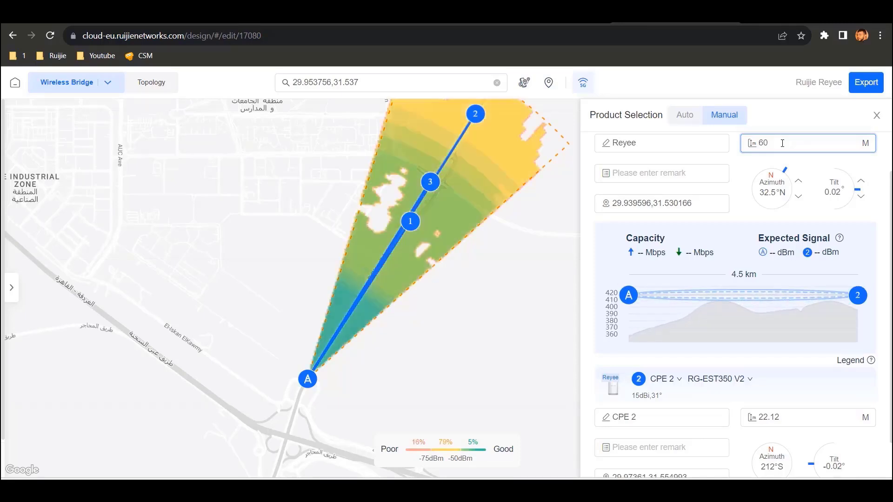
Step: Restore base station A's azimuth to 32.5° and tilt to 0.02°
left_click(798, 198)
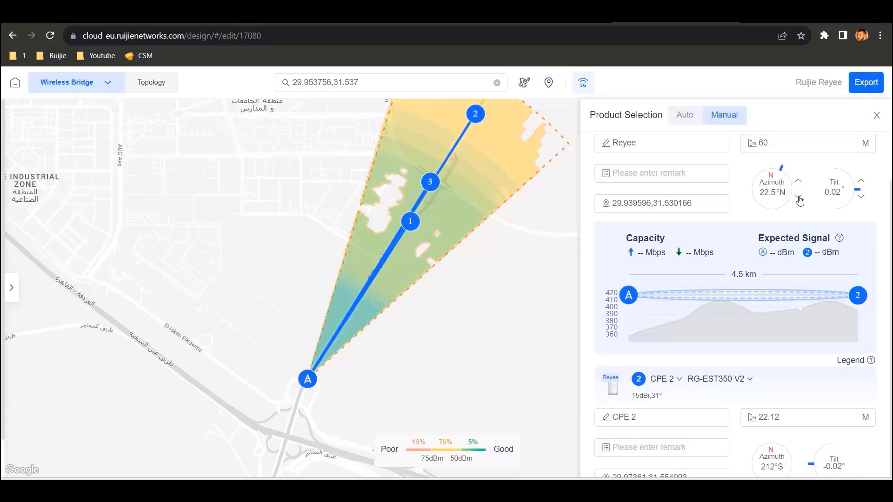
left_click(798, 183)
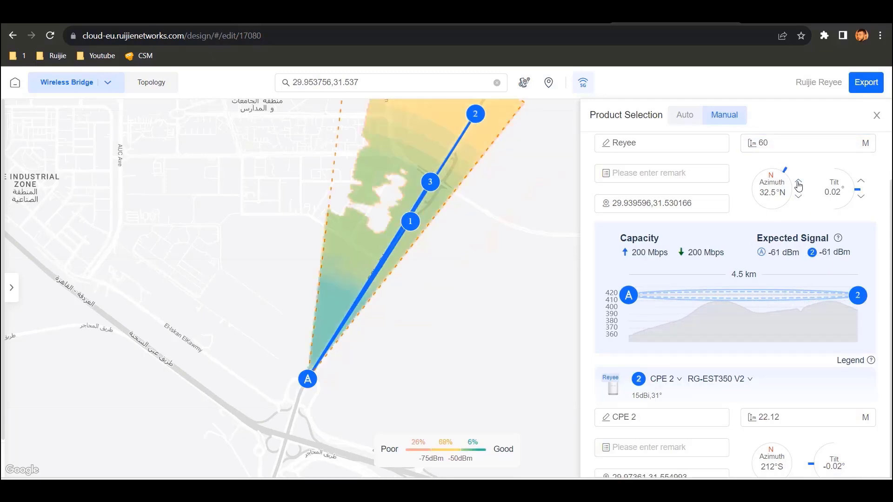
left_click(860, 197)
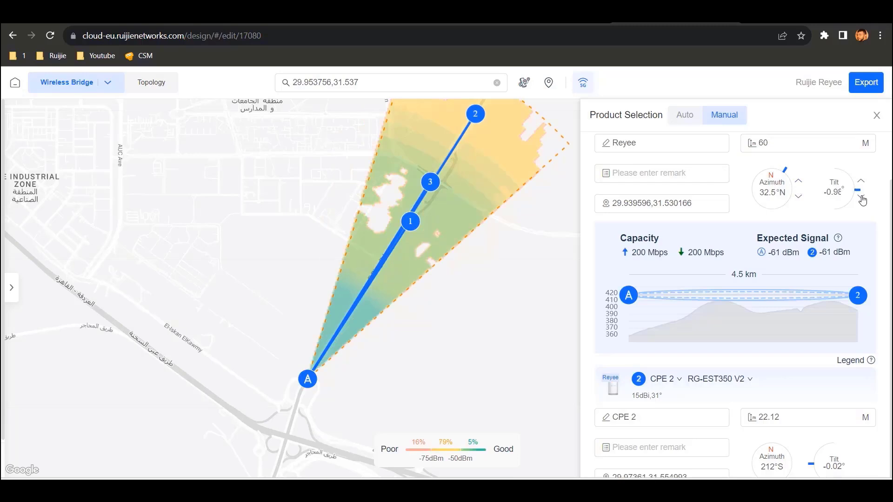
left_click(861, 183)
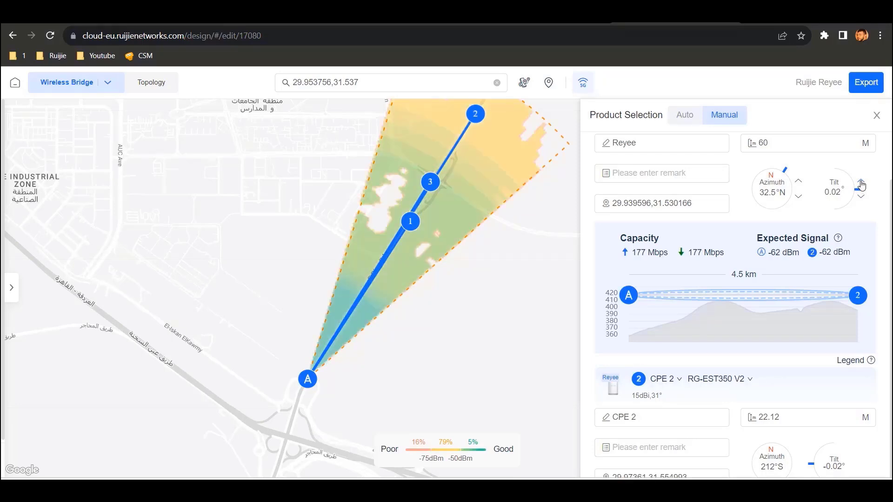
Step: Keep RG-EST350 V2 as the base station model and generate the export report
triple_click(695, 204)
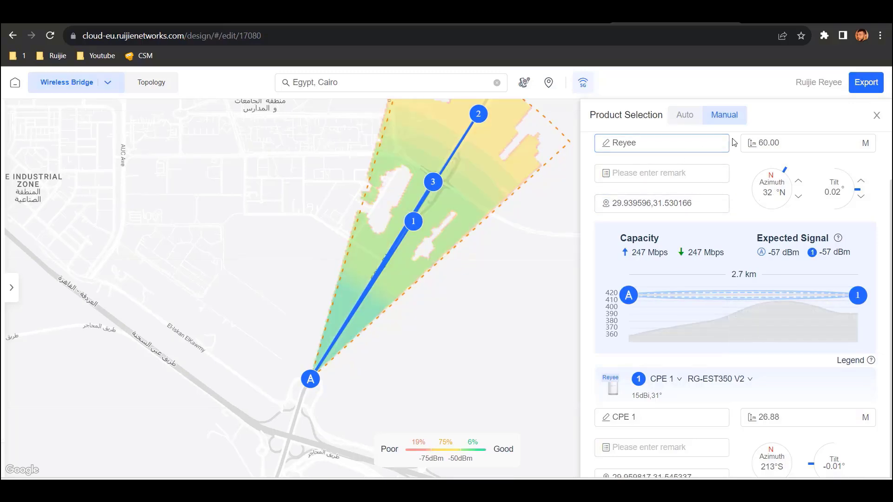
scroll(733, 142, "up", 2)
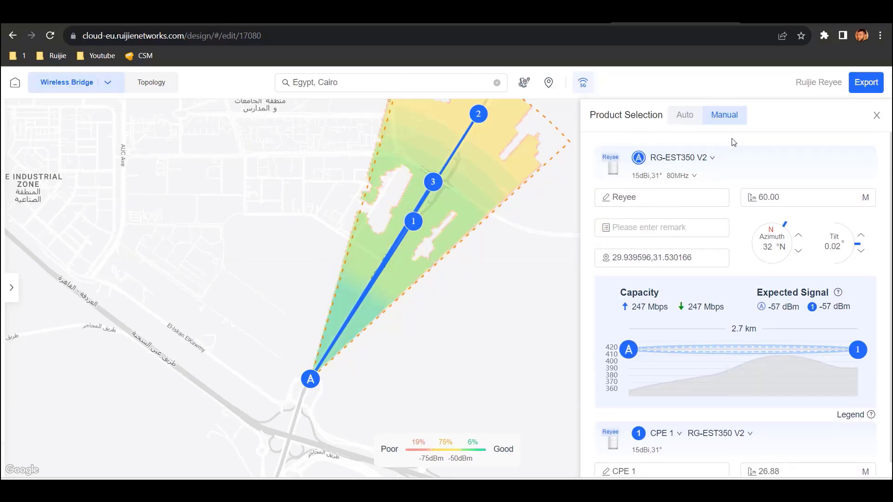
left_click(713, 159)
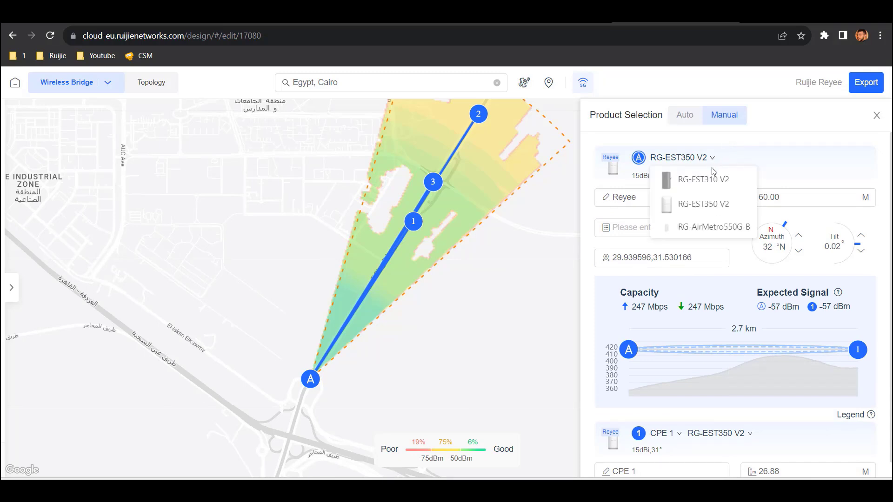
left_click(722, 204)
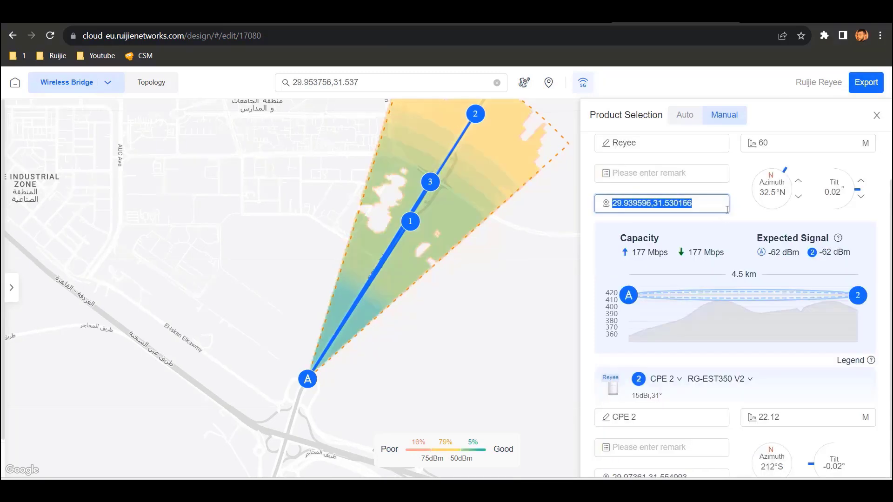
left_click(862, 88)
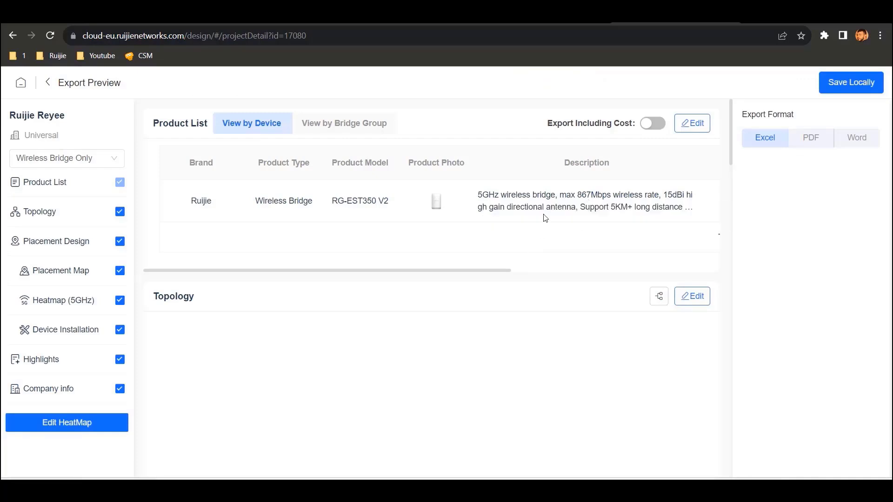
Step: Scroll through the export preview's Topology, Placement Design, 5 GHz Heatmap and Device Installation sections
scroll(551, 189, "down", 3)
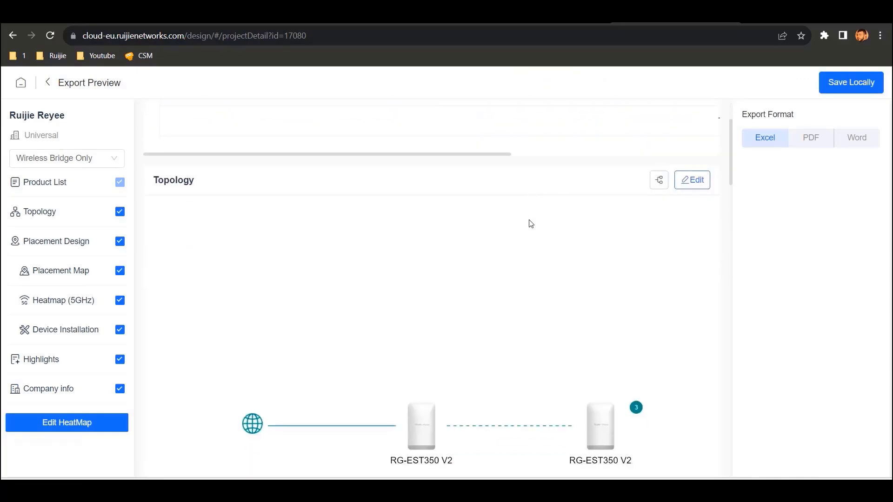
scroll(532, 222, "down", 5)
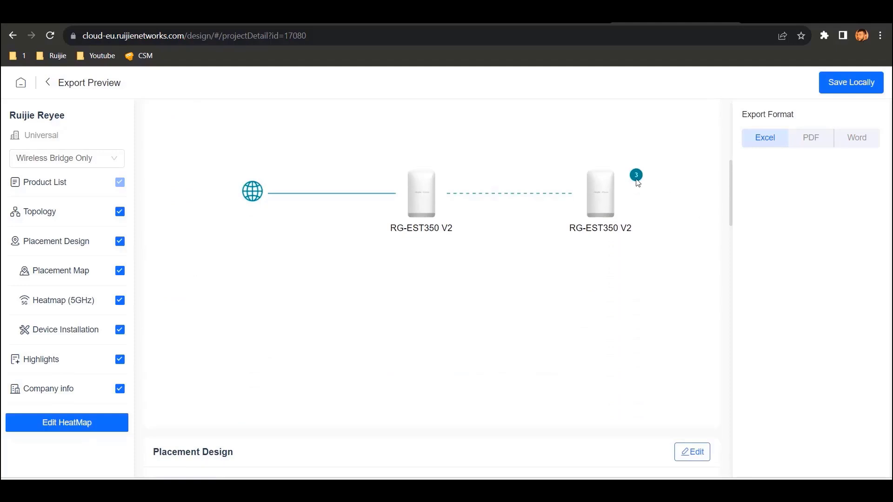
scroll(509, 235, "down", 5)
scroll(494, 237, "down", 3)
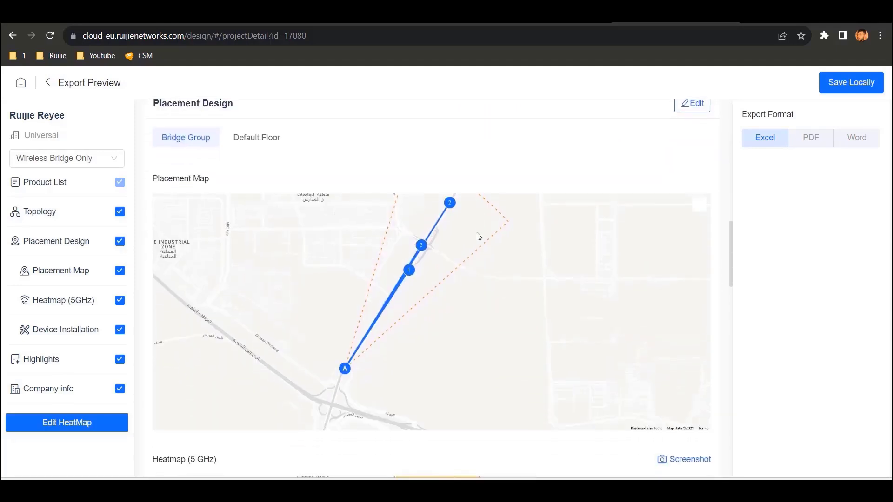
scroll(464, 242, "down", 3)
scroll(461, 237, "down", 3)
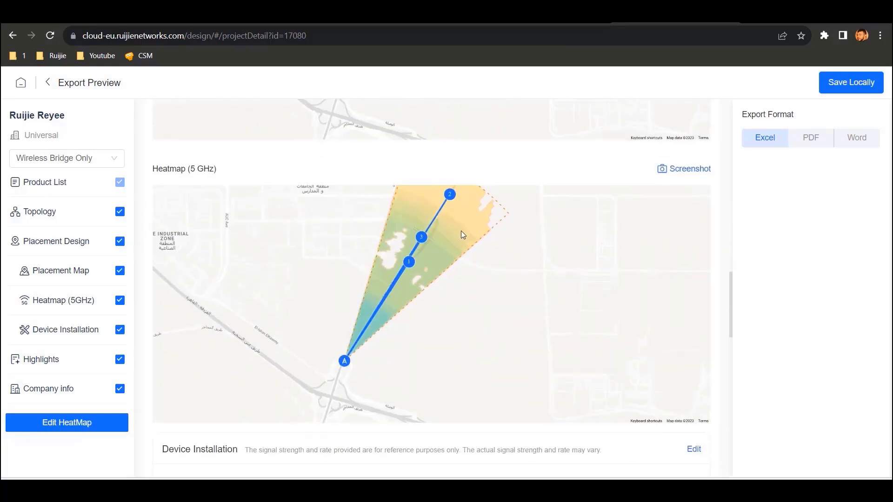
scroll(460, 229, "down", 3)
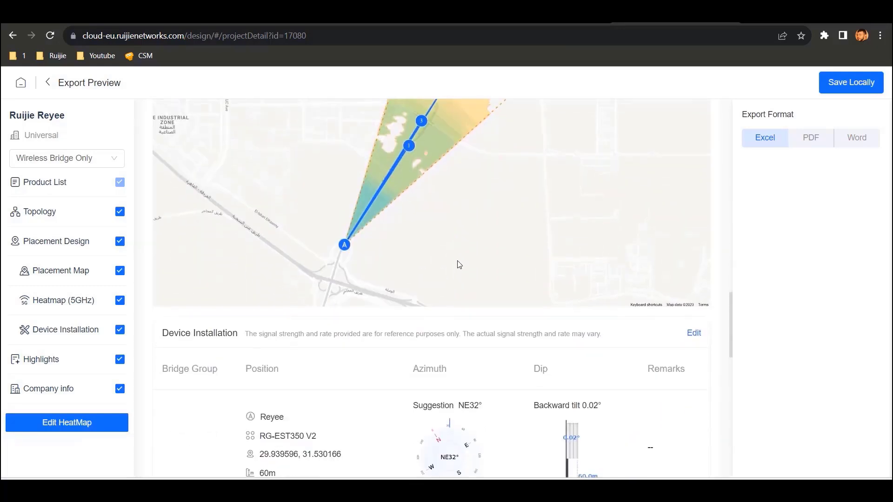
scroll(460, 256, "down", 1)
scroll(467, 253, "down", 1)
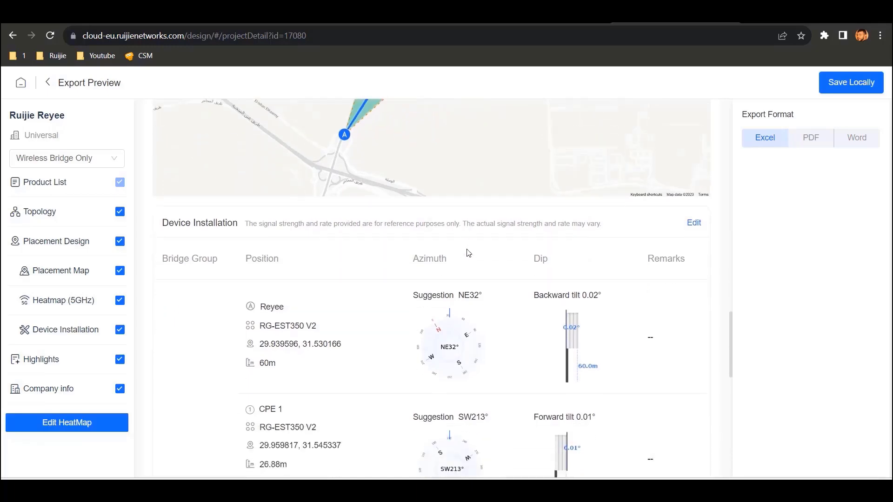
scroll(468, 253, "down", 3)
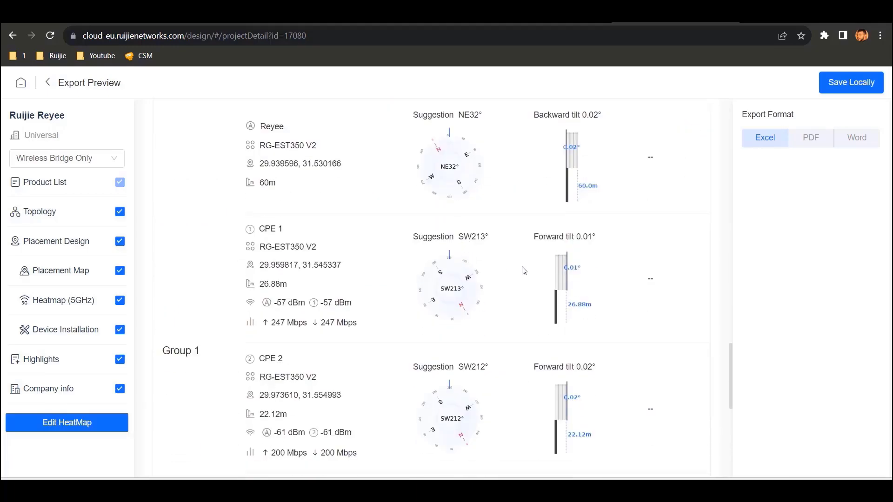
scroll(524, 270, "down", 1)
scroll(400, 239, "down", 1)
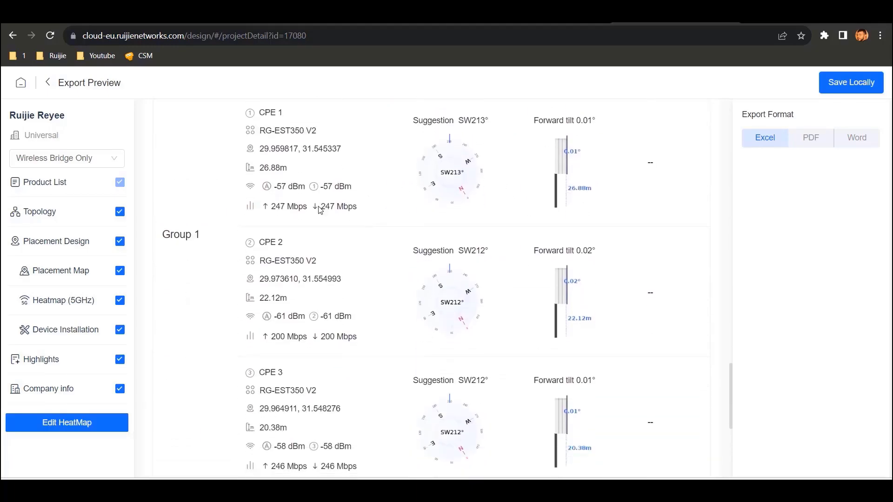
scroll(320, 210, "down", 1)
scroll(307, 218, "down", 2)
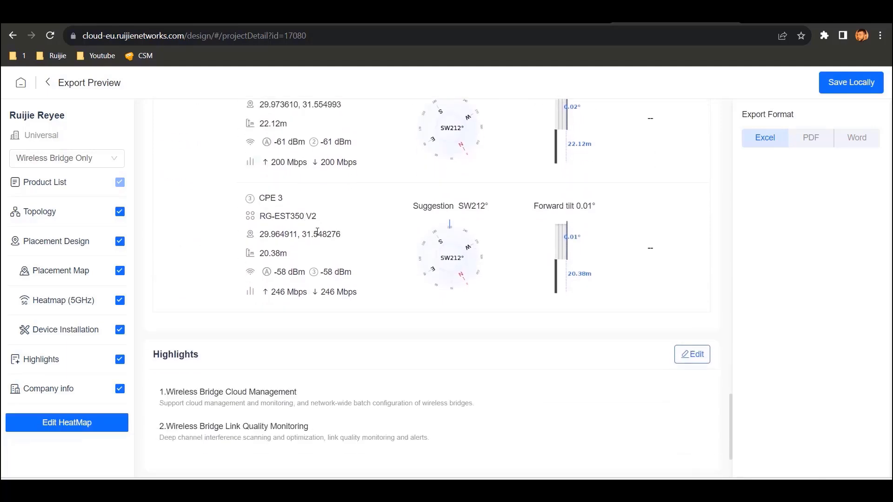
scroll(356, 235, "down", 2)
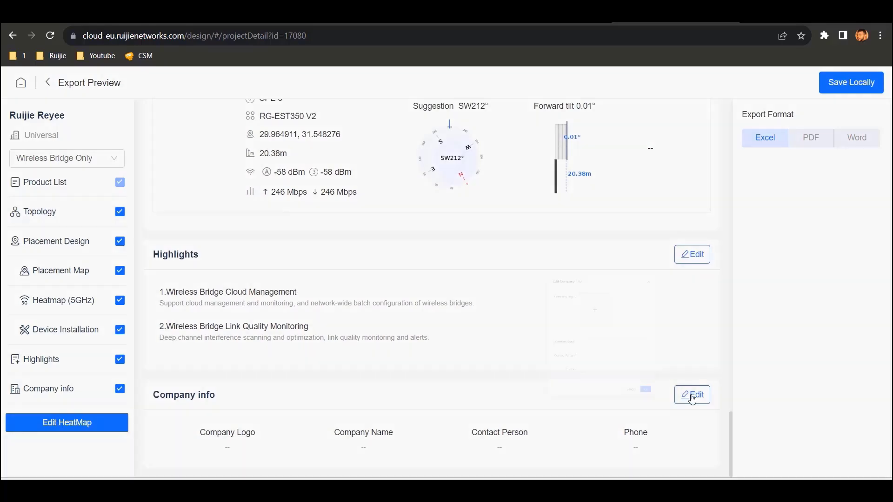
left_click(692, 394)
left_click(568, 412)
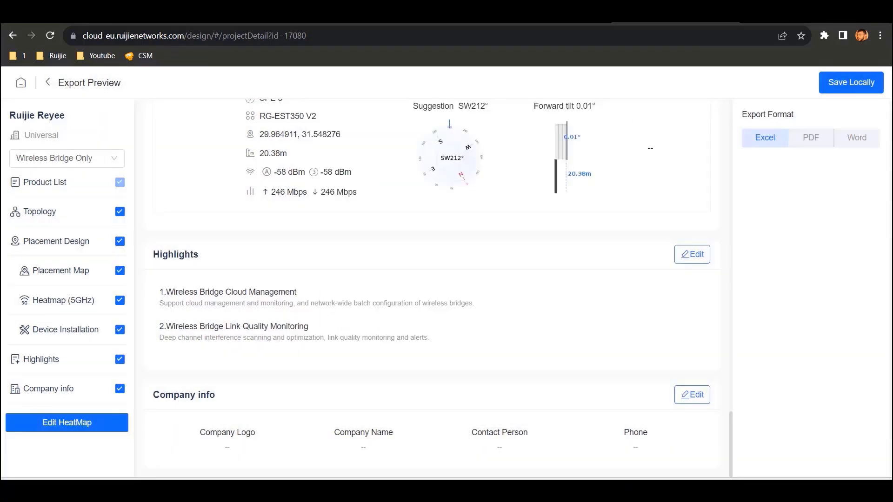
left_click(809, 138)
left_click(855, 142)
left_click(764, 142)
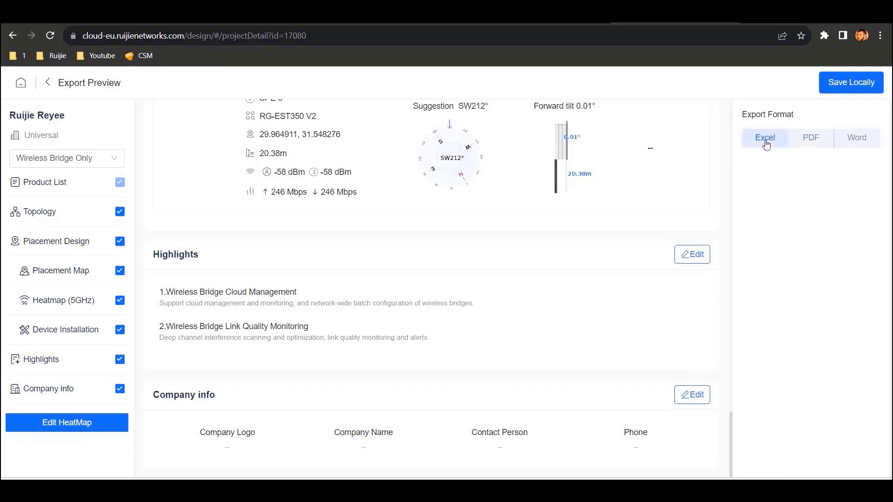